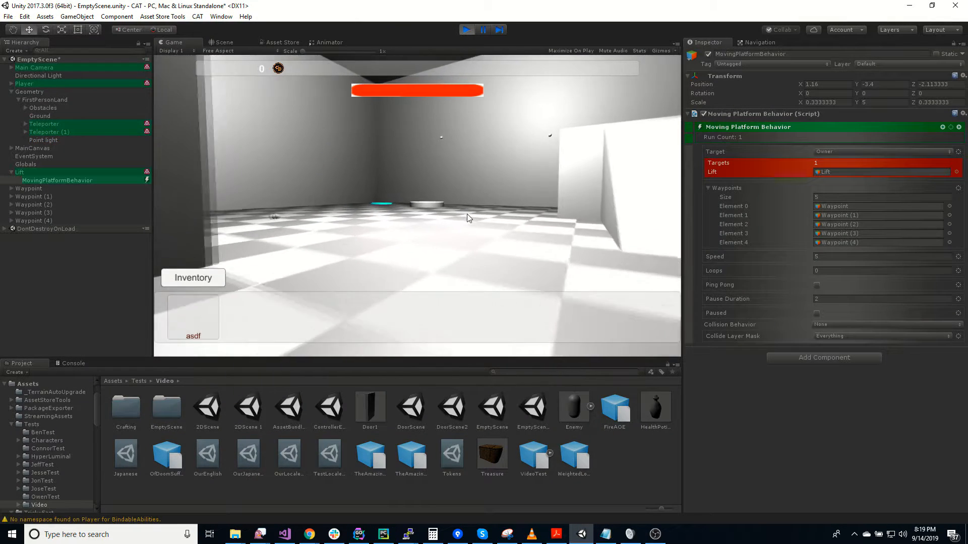
pyautogui.press('w')
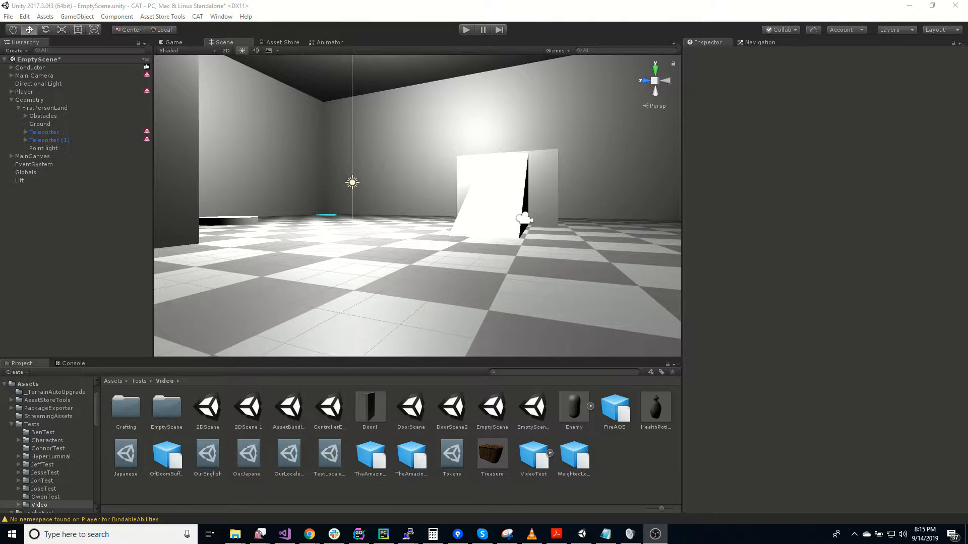
# Add a State Machine component to the Lift object
pyautogui.moveTo(422, 225); pyautogui.dragTo(74, 194, button='right')
pyautogui.click(54, 181)
pyautogui.moveTo(510, 297); pyautogui.dragTo(492, 277, button='right')
pyautogui.press('w')
pyautogui.press('a')
pyautogui.click(827, 352)
pyautogui.write('sta')
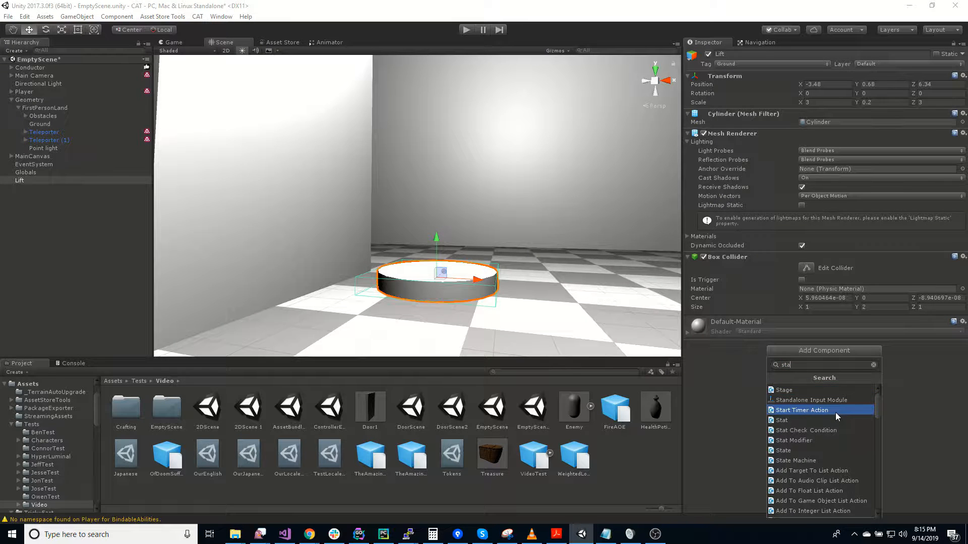
pyautogui.write('te')
pyautogui.click(812, 399)
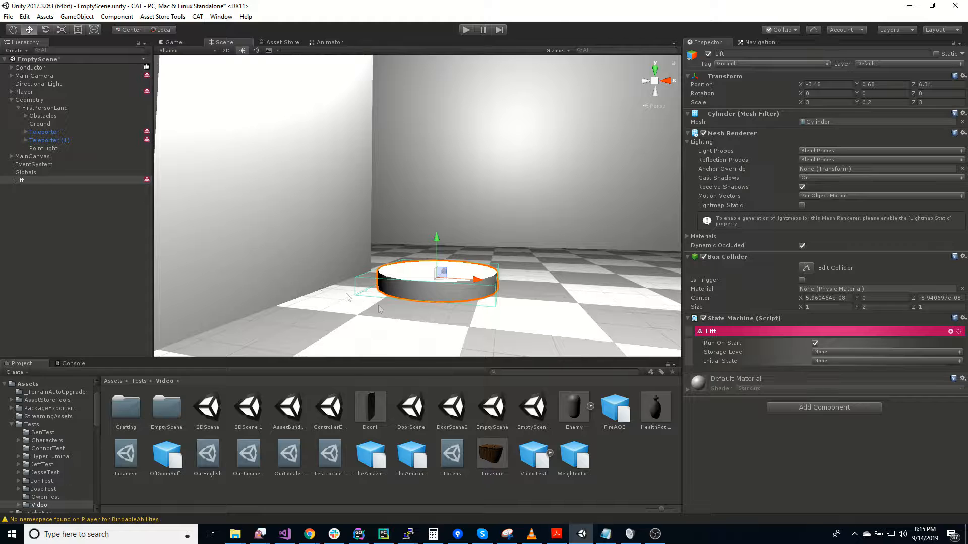
# Add a Moving Platform Behavior to the Lift's state machine
pyautogui.click(949, 332)
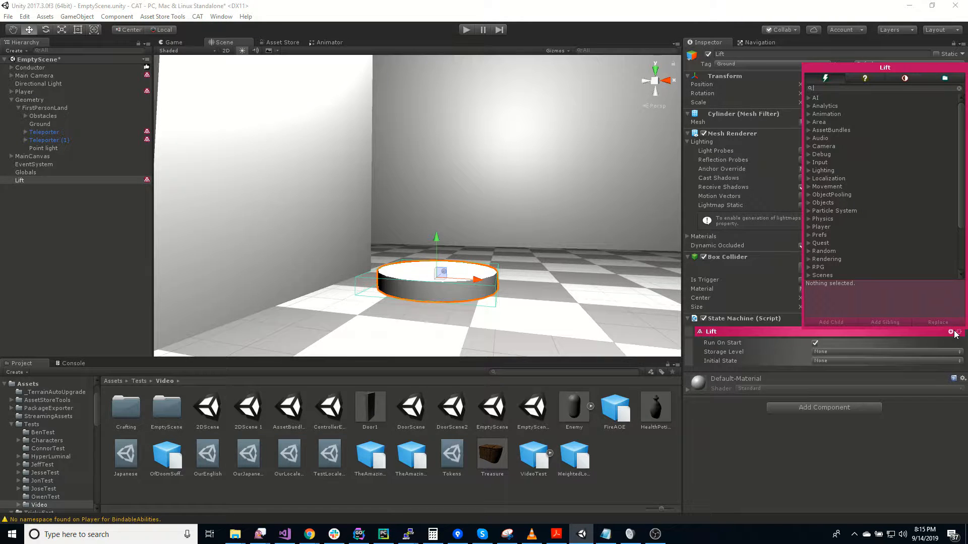
pyautogui.write('movin')
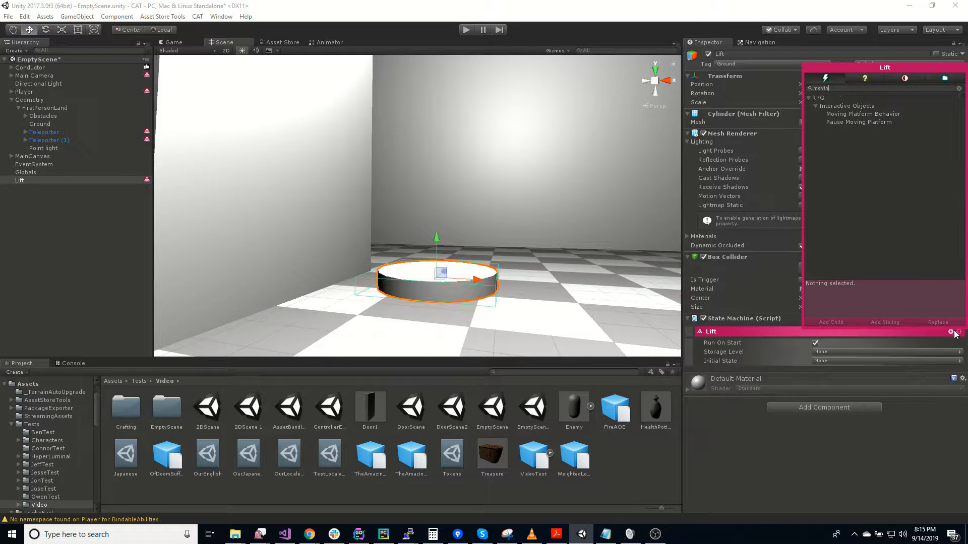
pyautogui.doubleClick(869, 114)
pyautogui.click(687, 458)
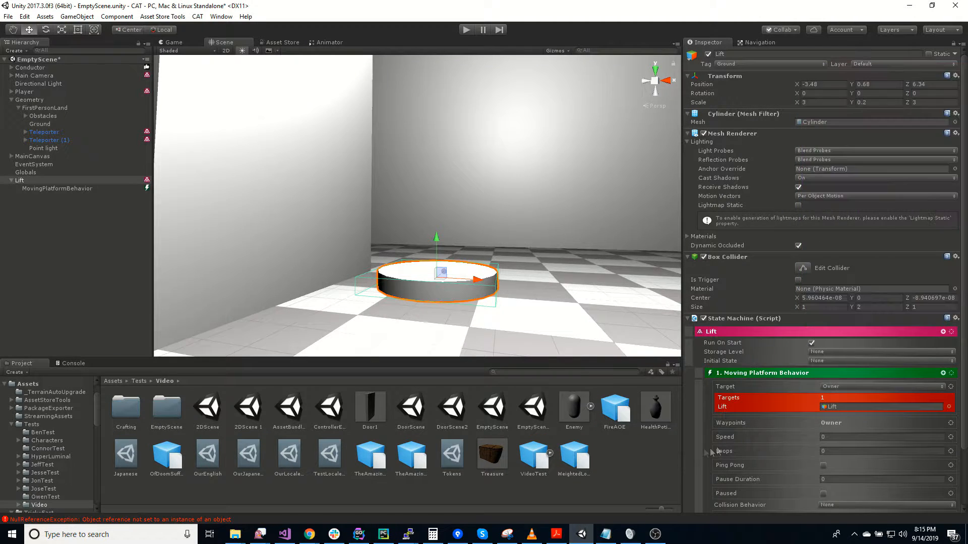
# Examine the Moving Platform Behavior's Pause Duration, Collision Behavior and Collide Layer Mask settings
pyautogui.scroll(-3, 803, 397)
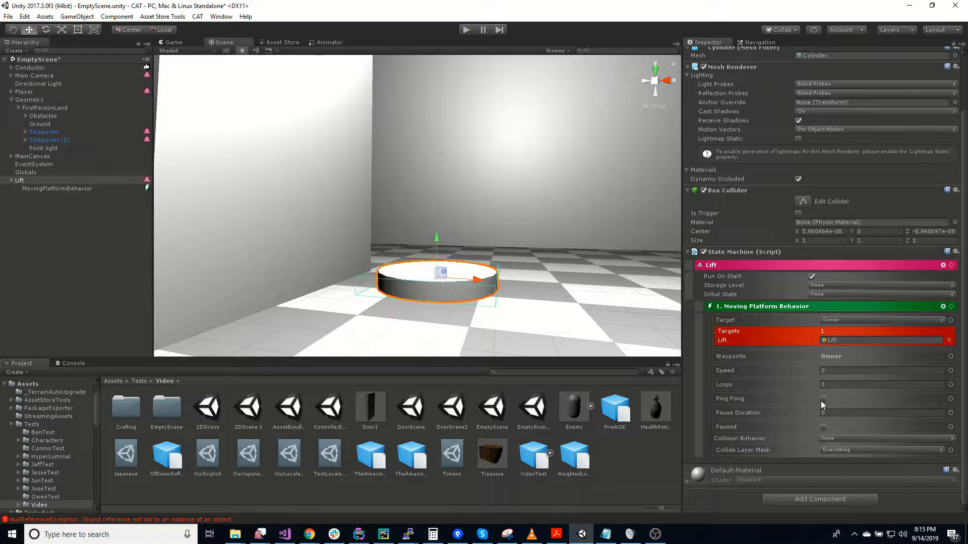
pyautogui.click(839, 414)
pyautogui.click(847, 440)
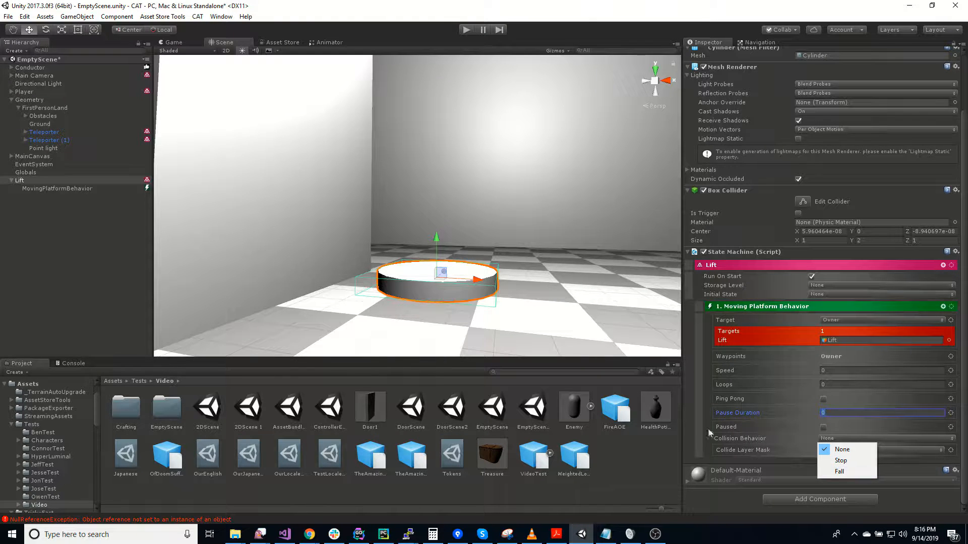
pyautogui.click(690, 431)
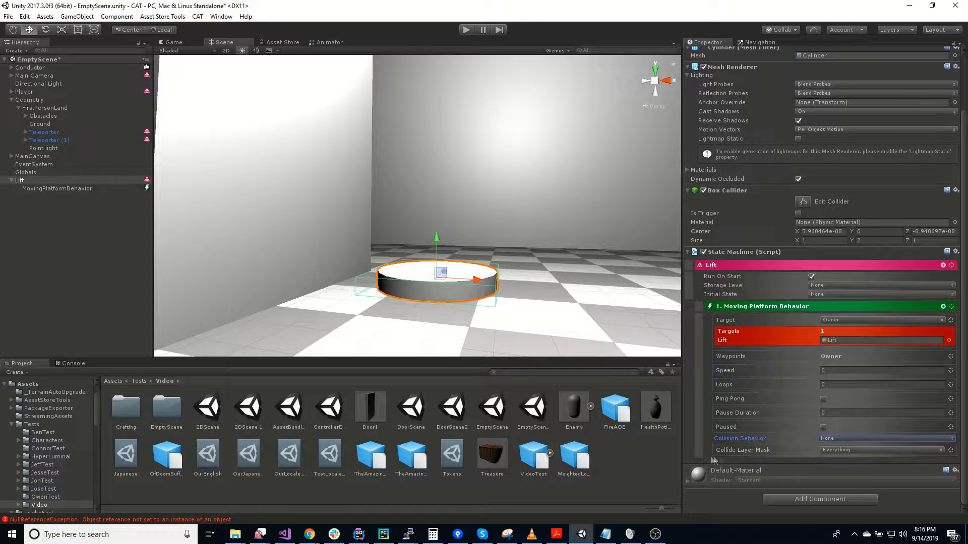
pyautogui.click(863, 450)
pyautogui.click(693, 438)
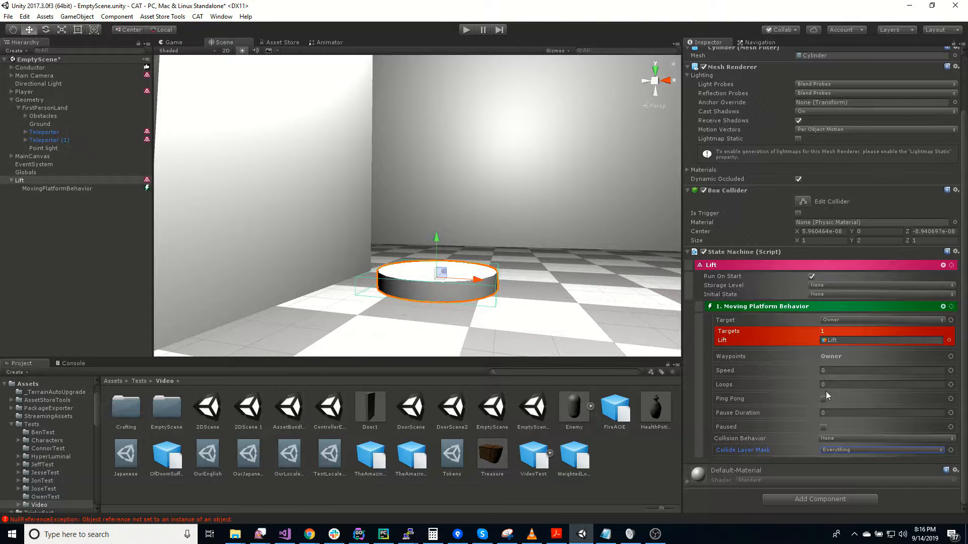
# Switch the behavior's Waypoints source from Owner to Value and expand the waypoint list
pyautogui.click(953, 359)
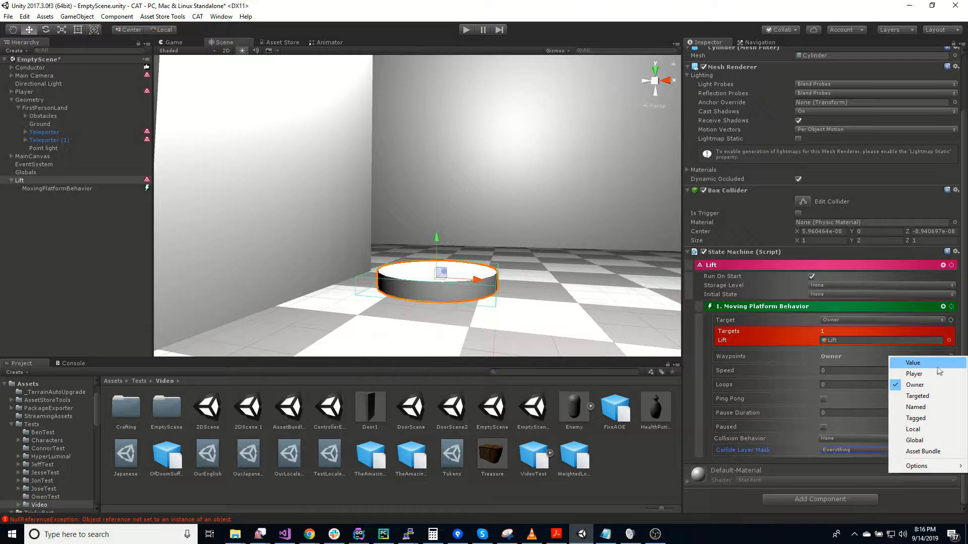
pyautogui.click(908, 362)
pyautogui.click(726, 359)
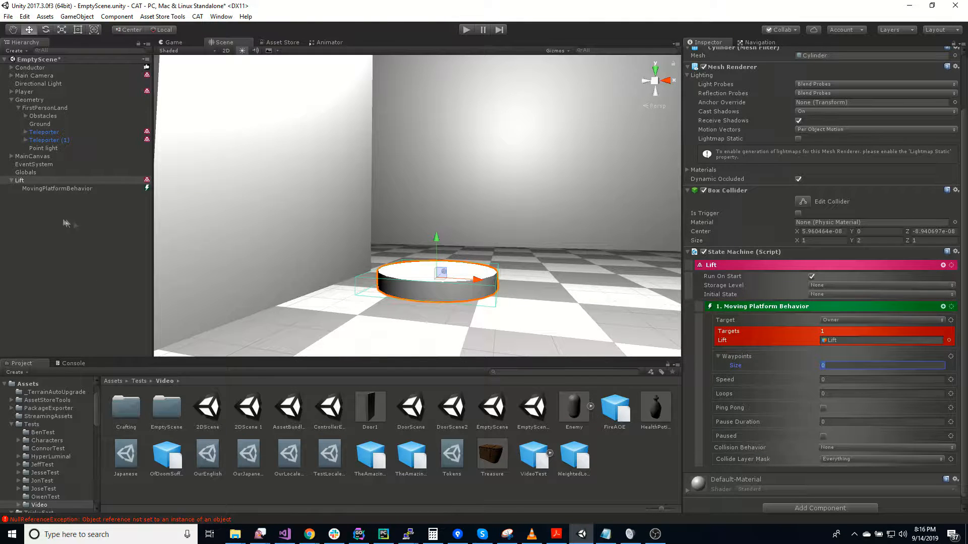
# Create an empty object at the scene root and name it Waypoint
pyautogui.click(74, 238)
pyautogui.rightClick(45, 222)
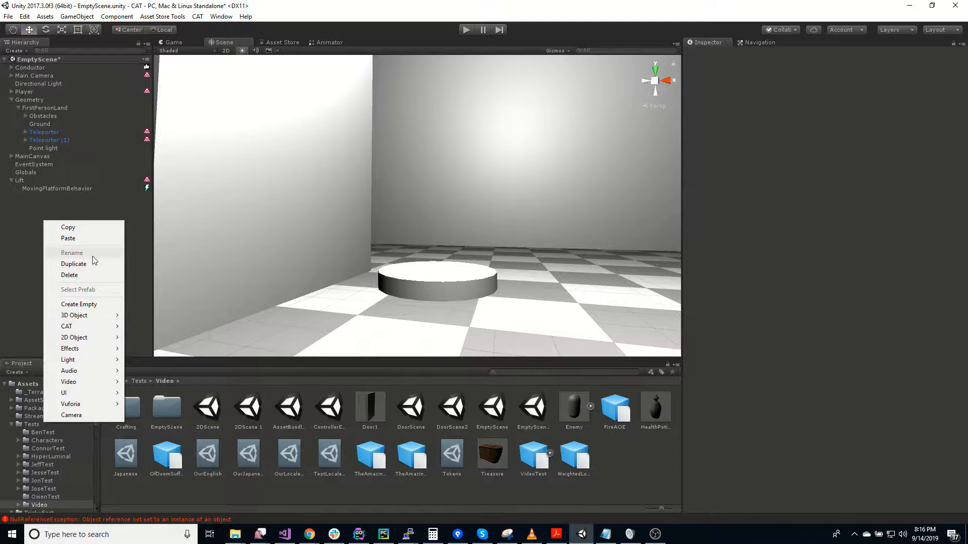
pyautogui.click(105, 306)
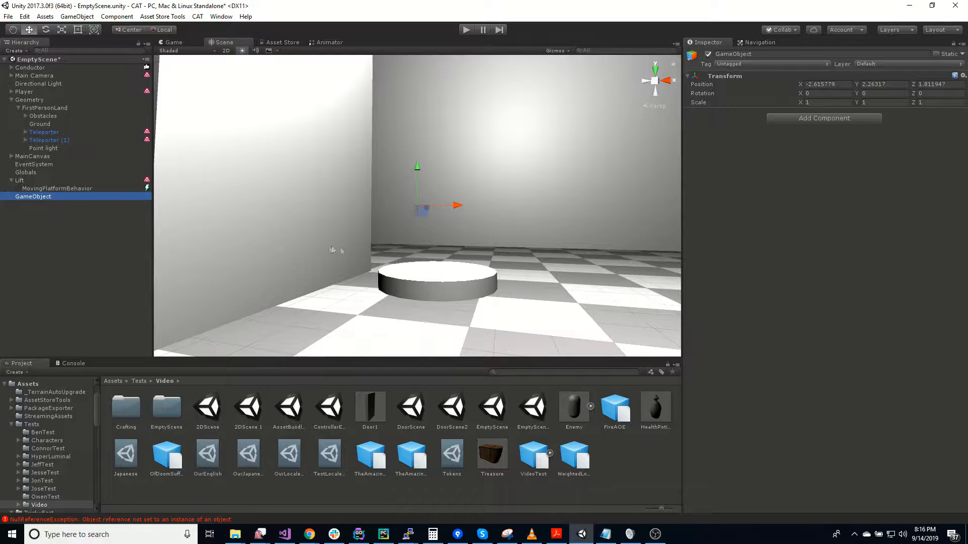
pyautogui.click(802, 119)
pyautogui.write('wa')
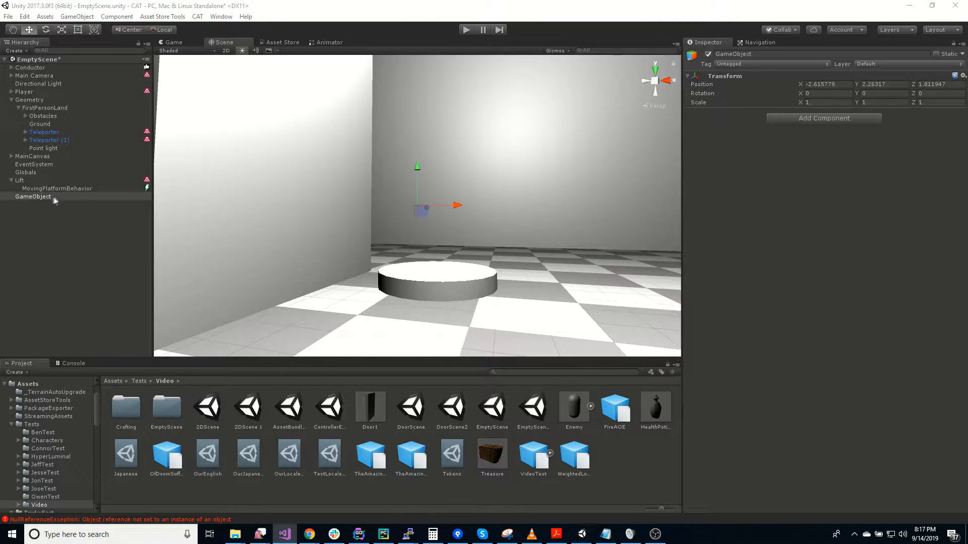
pyautogui.click(55, 198)
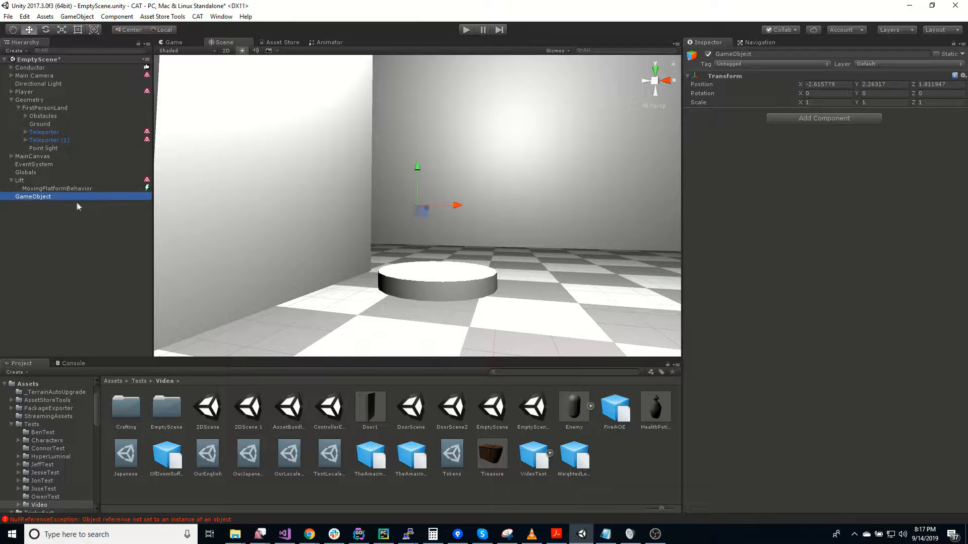
pyautogui.click(68, 197)
pyautogui.write('Waypoint')
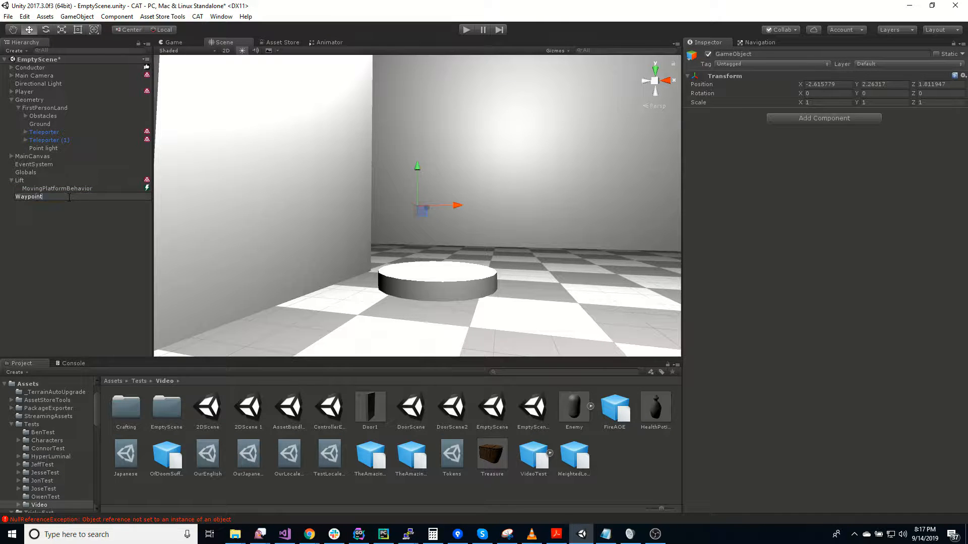
pyautogui.press('Return')
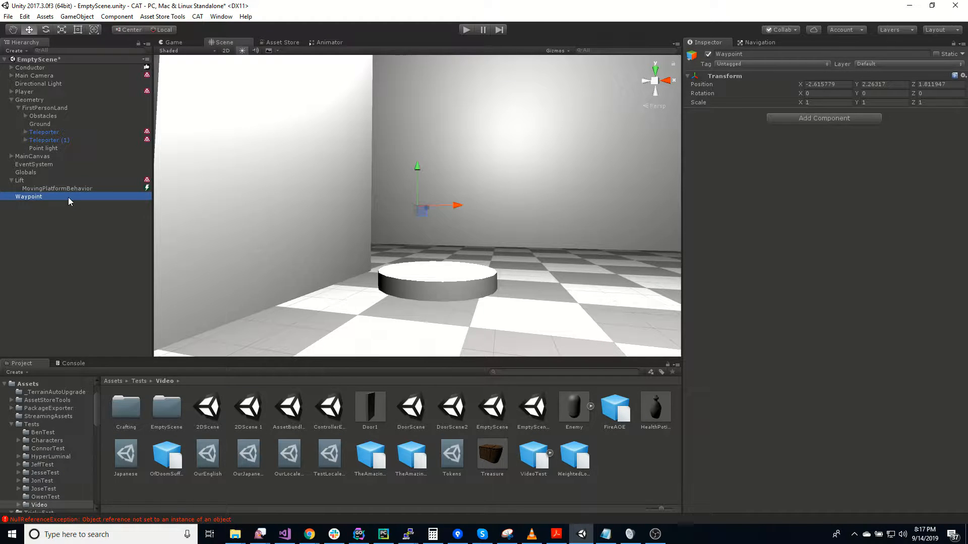
# Add a 3D sphere as a child of the Waypoint object
pyautogui.rightClick(35, 198)
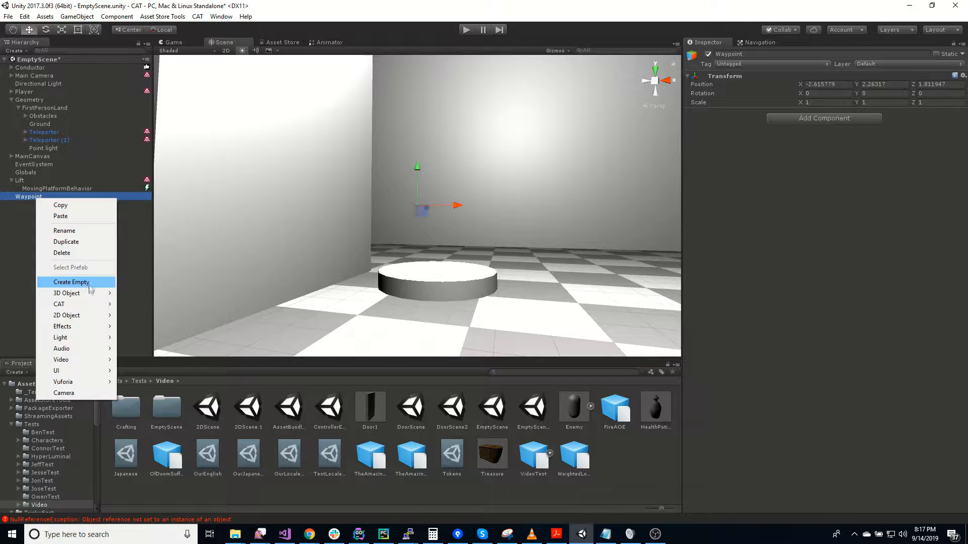
pyautogui.moveTo(89, 297)
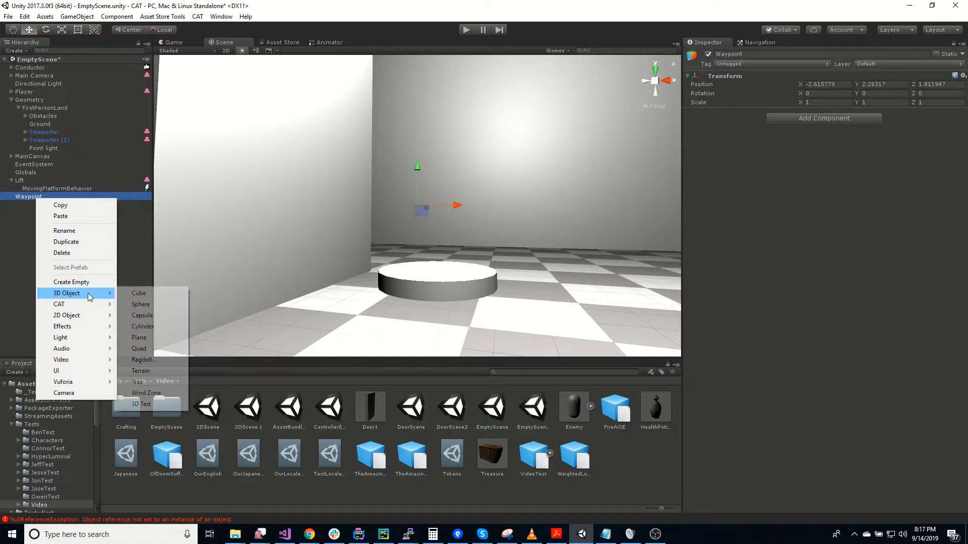
pyautogui.click(143, 304)
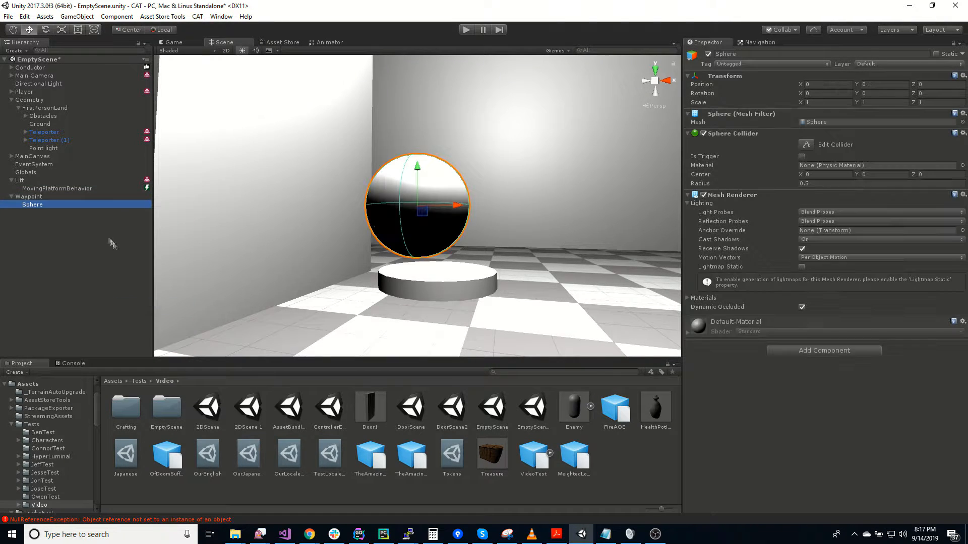
# Scale the sphere to 0.25 on all three axes and remove its Sphere Collider component
pyautogui.click(821, 103)
pyautogui.write('0.25')
pyautogui.press('Tab')
pyautogui.write('0.25')
pyautogui.press('Tab')
pyautogui.write('0.2')
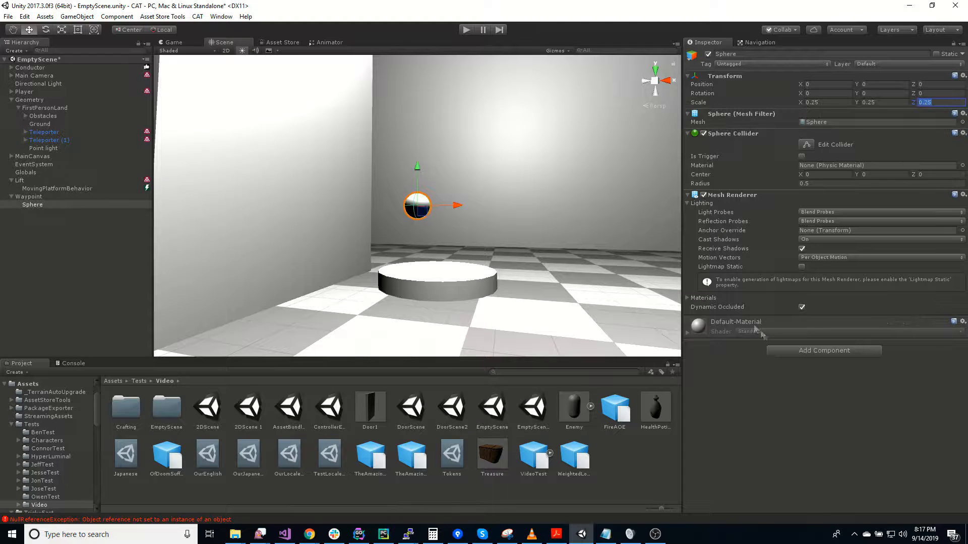
pyautogui.rightClick(720, 133)
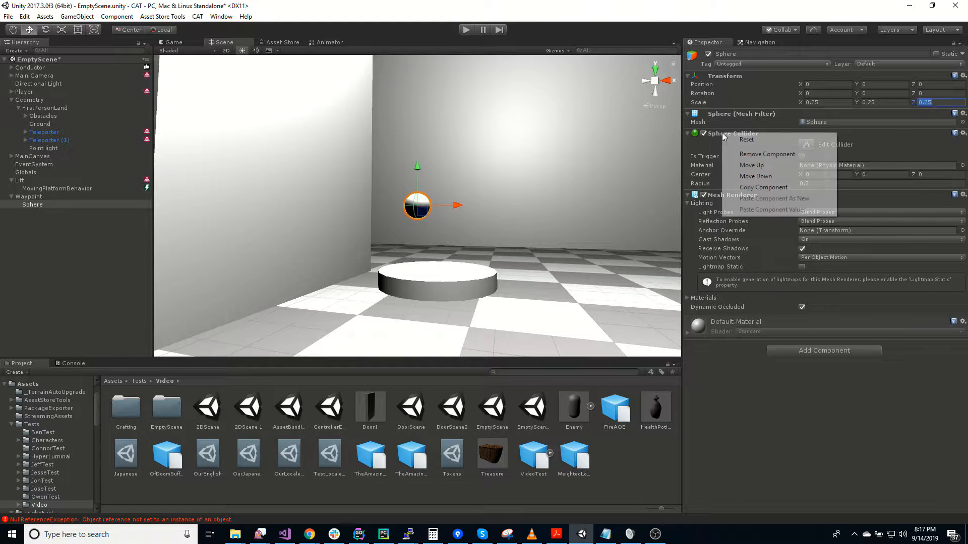
pyautogui.click(741, 151)
# Try to move the child sphere onto the lift platform, to about Y -1.3 and Z 4.55
pyautogui.keyDown('alt'); pyautogui.moveTo(491, 267); pyautogui.dragTo(303, 271); pyautogui.keyUp('alt')
pyautogui.moveTo(303, 269); pyautogui.dragTo(323, 268, button='right')
pyautogui.moveTo(381, 199); pyautogui.dragTo(579, 200)
pyautogui.moveTo(569, 232); pyautogui.dragTo(591, 251, button='right')
pyautogui.moveTo(405, 145); pyautogui.dragTo(410, 198)
pyautogui.moveTo(452, 241); pyautogui.dragTo(499, 245)
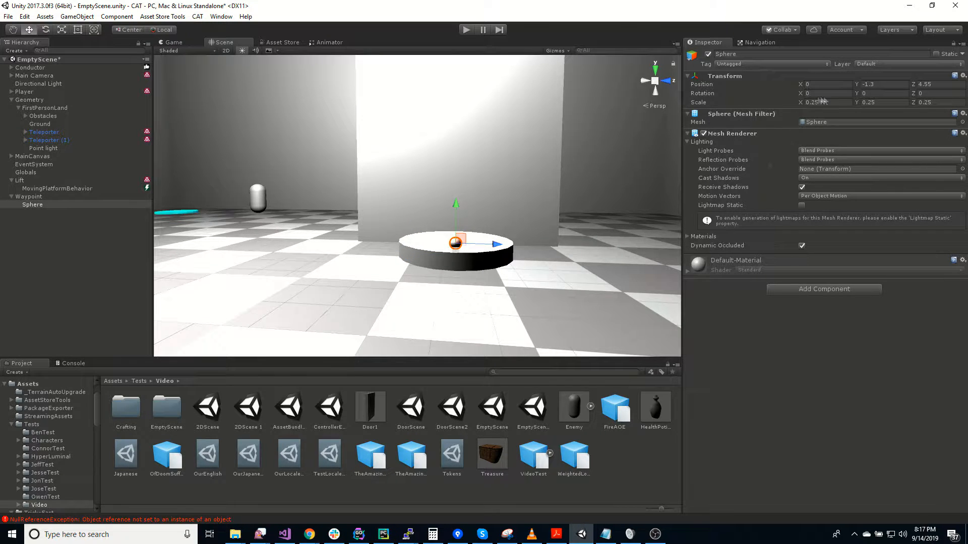
# Set the child sphere's local Y and Z position to 0
pyautogui.write('0')
pyautogui.press('Tab')
pyautogui.write('0')
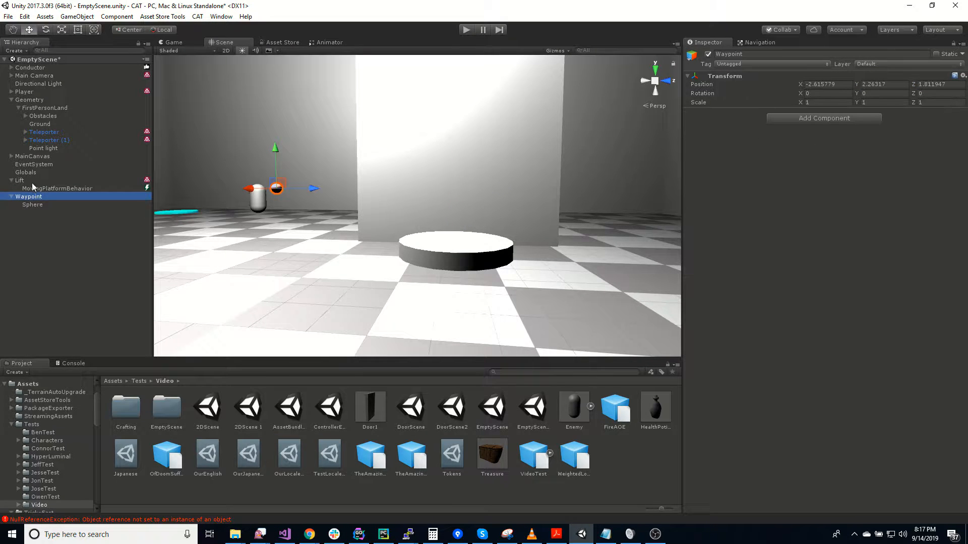
# Copy the Lift's X position of -3.48 to the Waypoint object
pyautogui.click(31, 182)
pyautogui.click(954, 76)
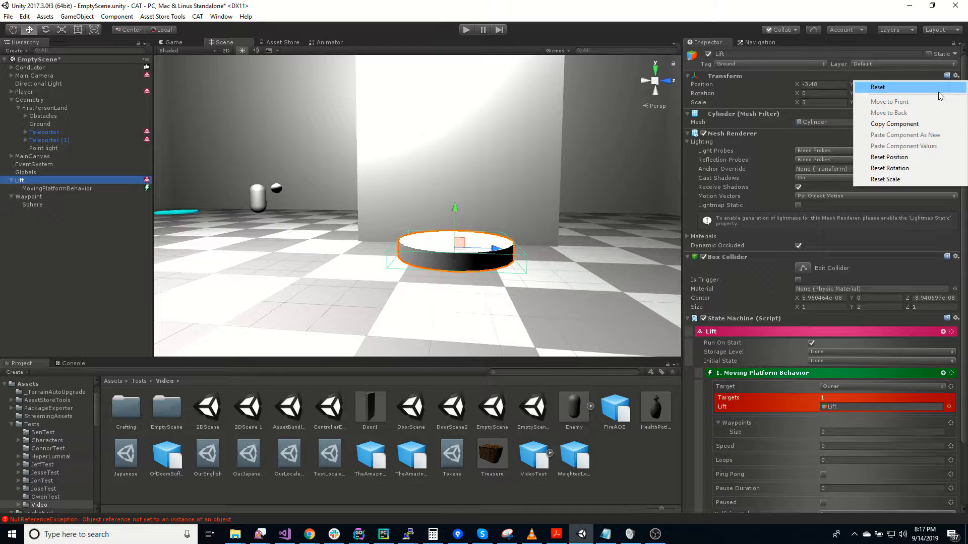
pyautogui.click(734, 82)
pyautogui.moveTo(823, 85); pyautogui.dragTo(749, 104)
pyautogui.hotkey('ctrl', 'c')
pyautogui.click(46, 205)
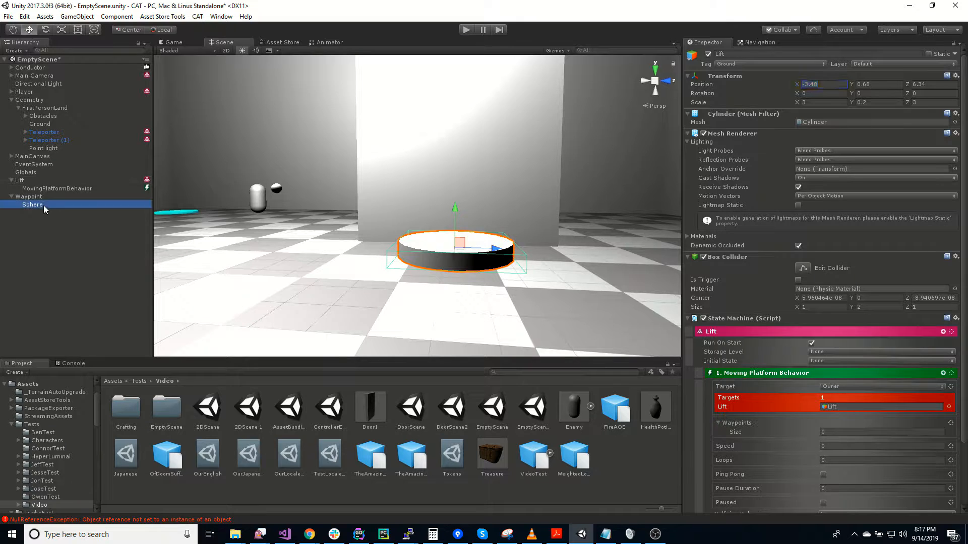
pyautogui.click(42, 197)
pyautogui.click(827, 84)
pyautogui.hotkey('ctrl', 'v')
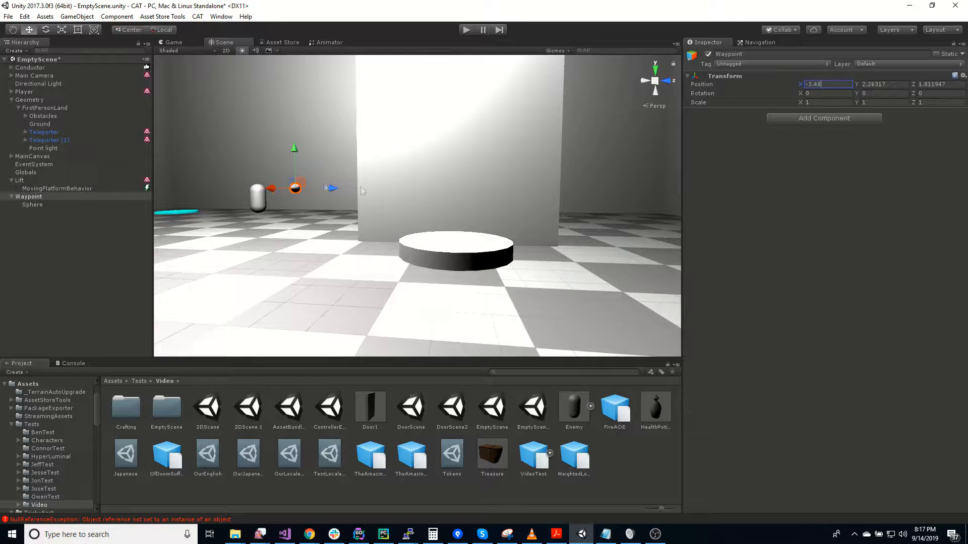
# Copy the Lift's Y position of 0.68 to the Waypoint object
pyautogui.click(51, 181)
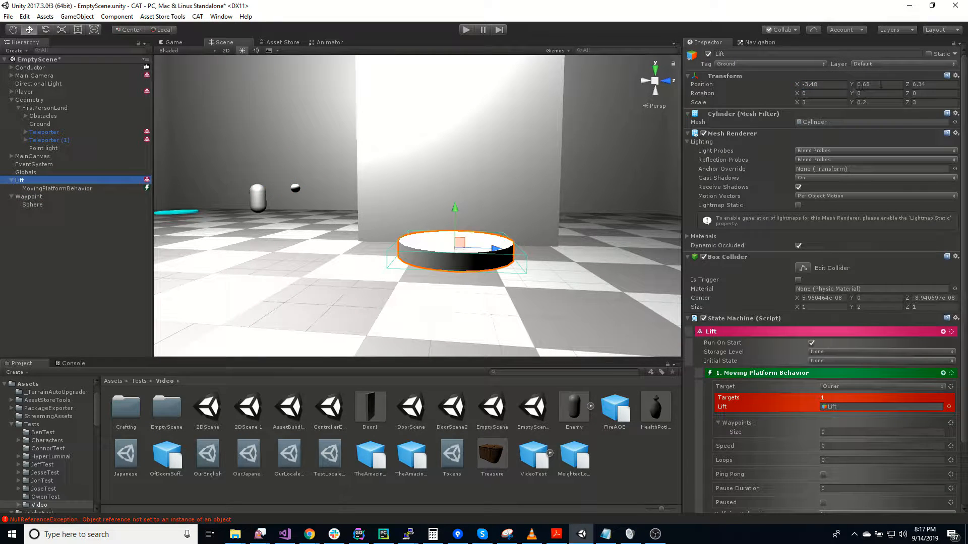
pyautogui.click(859, 84)
pyautogui.hotkey('ctrl', 'c')
pyautogui.click(48, 197)
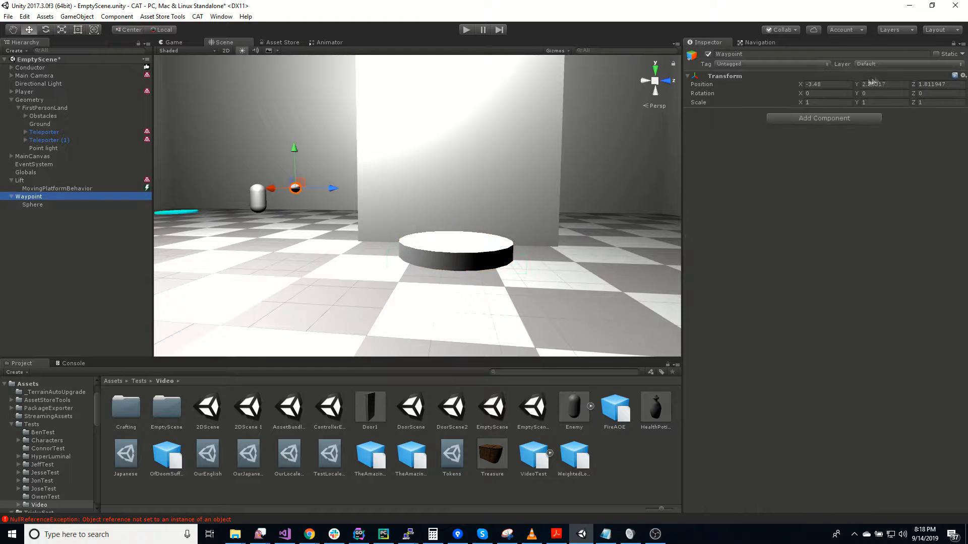
pyautogui.click(887, 84)
pyautogui.hotkey('ctrl', 'v')
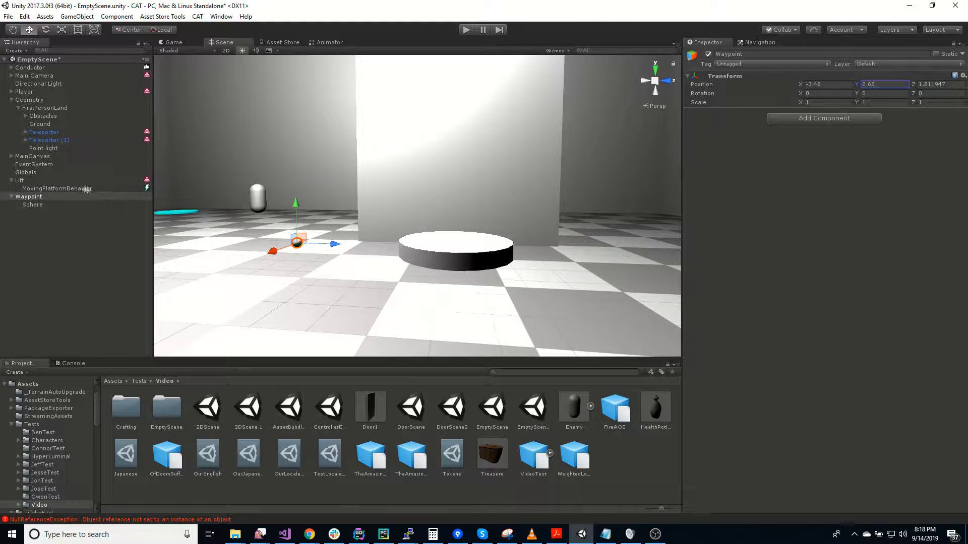
# Copy the Lift's Z position of 6.34 to the Waypoint object
pyautogui.click(56, 181)
pyautogui.click(939, 83)
pyautogui.hotkey('ctrl', 'c')
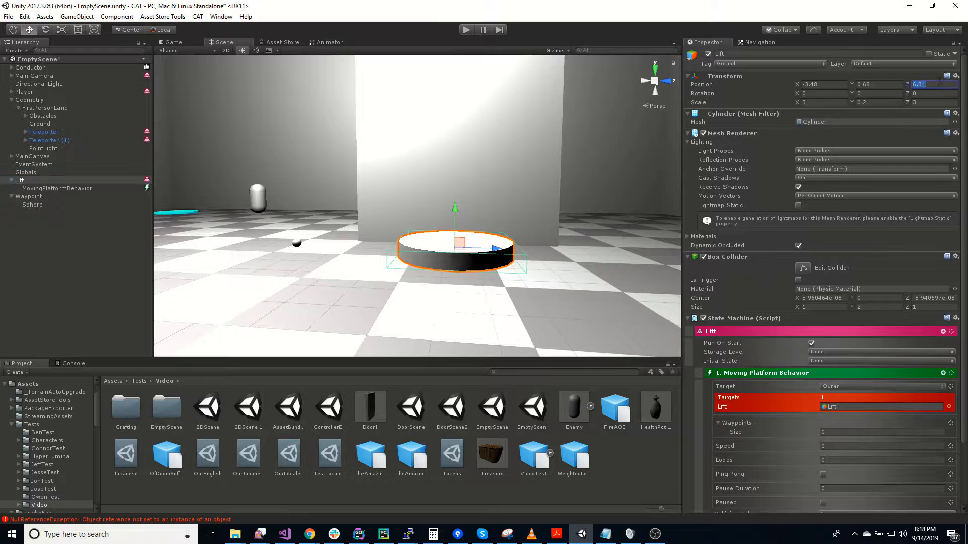
pyautogui.click(45, 197)
pyautogui.click(948, 85)
pyautogui.hotkey('ctrl', 'v')
pyautogui.click(755, 252)
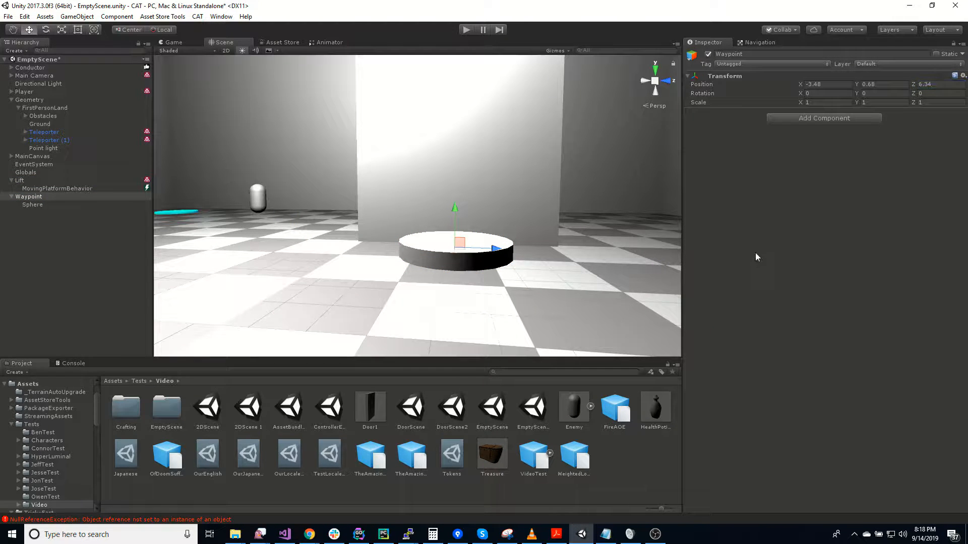
# Duplicate the Waypoint object and move the copy along X across the room to about 12.84
pyautogui.click(46, 237)
pyautogui.click(11, 198)
pyautogui.click(39, 197)
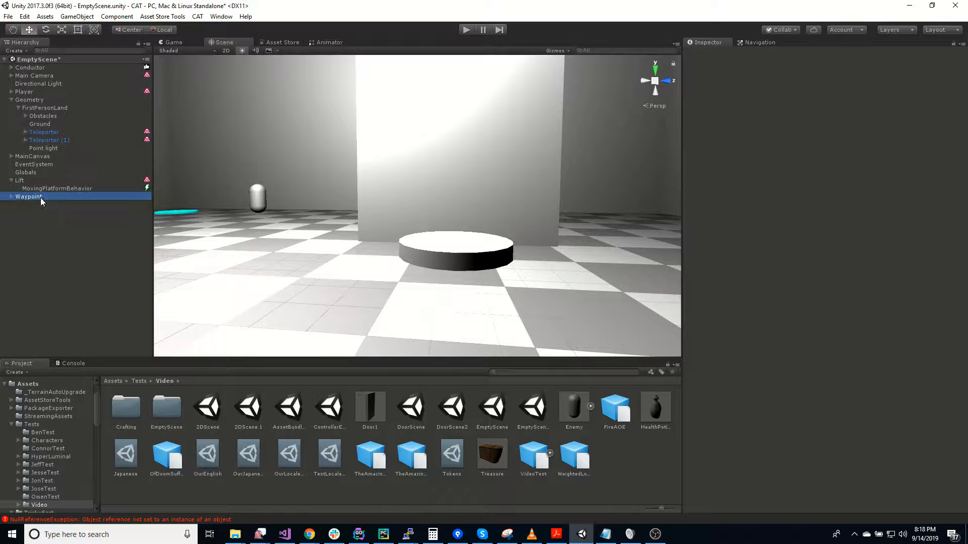
pyautogui.hotkey('ctrl', 'd')
pyautogui.keyDown('alt'); pyautogui.moveTo(506, 223); pyautogui.dragTo(263, 209); pyautogui.keyUp('alt')
pyautogui.press('s')
pyautogui.moveTo(287, 231); pyautogui.dragTo(318, 249, button='right')
pyautogui.moveTo(335, 239); pyautogui.dragTo(121, 237)
pyautogui.moveTo(308, 265); pyautogui.dragTo(345, 264, button='right')
pyautogui.press('a')
pyautogui.moveTo(446, 228); pyautogui.dragTo(277, 230)
# Duplicate the moved waypoint, raise the copy to a Y of about 6.99, and duplicate that one as well
pyautogui.hotkey('ctrl', 'd')
pyautogui.moveTo(305, 200); pyautogui.dragTo(310, 105)
pyautogui.moveTo(323, 125); pyautogui.dragTo(196, 169, button='right')
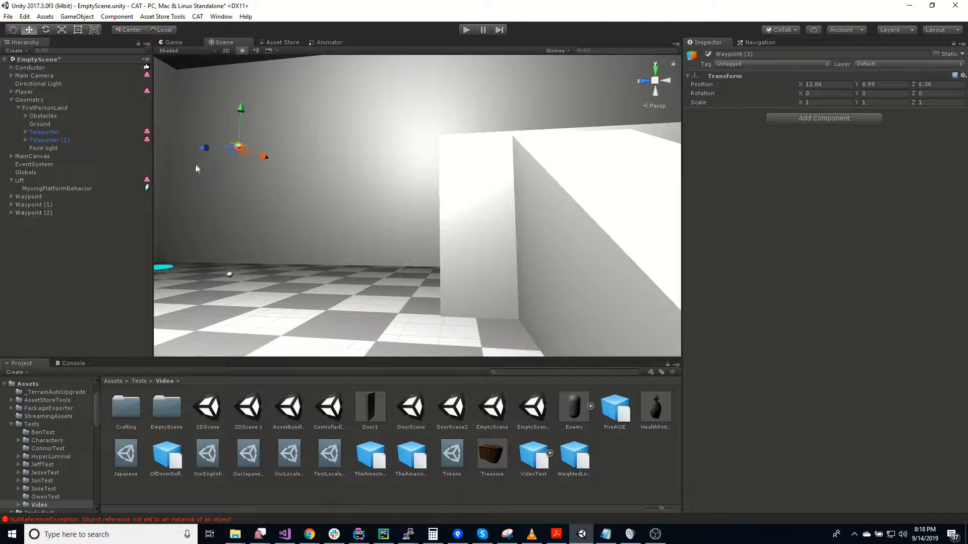
# Move Waypoint (3) along Z to about -3.02 and lower it to a Y of about 6.18 near the block's top
pyautogui.moveTo(203, 148); pyautogui.dragTo(373, 155)
pyautogui.moveTo(544, 201); pyautogui.dragTo(446, 147, button='right')
pyautogui.moveTo(446, 143); pyautogui.dragTo(442, 199)
pyautogui.moveTo(499, 315); pyautogui.dragTo(336, 305, button='right')
# Duplicate Waypoint (3) and move the copy back along X to about -3.88
pyautogui.hotkey('ctrl', 'd')
pyautogui.moveTo(509, 254); pyautogui.dragTo(266, 236)
pyautogui.moveTo(303, 275); pyautogui.dragTo(419, 280, button='right')
pyautogui.moveTo(473, 247); pyautogui.dragTo(206, 241)
pyautogui.moveTo(393, 308)
pyautogui.mouseDown(button='right')
pyautogui.moveTo(252, 305)
pyautogui.moveTo(401, 306)
pyautogui.mouseUp(button='right')
pyautogui.press('a')
pyautogui.moveTo(524, 241); pyautogui.dragTo(297, 230)
pyautogui.moveTo(366, 302); pyautogui.dragTo(102, 305, button='right')
pyautogui.press('d')
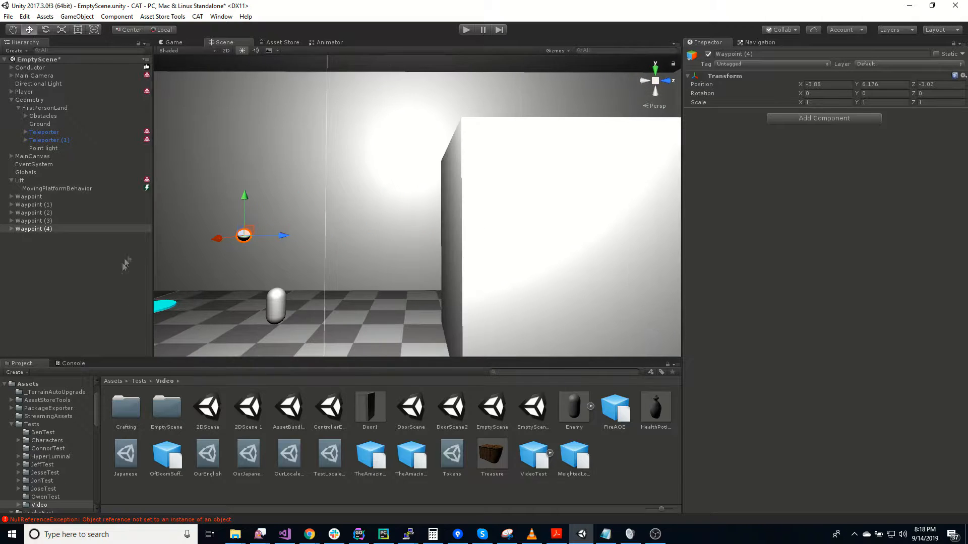
# Reposition Waypoint (4) high above the floor at about X -6.35, Y 9.98, Z 4.39
pyautogui.moveTo(281, 235); pyautogui.dragTo(624, 261)
pyautogui.press('a')
pyautogui.moveTo(469, 301); pyautogui.dragTo(657, 301, button='right')
pyautogui.moveTo(583, 278); pyautogui.dragTo(321, 93)
pyautogui.moveTo(320, 93); pyautogui.dragTo(467, 308, button='right')
pyautogui.moveTo(466, 275); pyautogui.dragTo(444, 168)
pyautogui.moveTo(582, 305); pyautogui.dragTo(157, 303, button='right')
pyautogui.moveTo(365, 206); pyautogui.dragTo(325, 204)
pyautogui.moveTo(325, 205); pyautogui.dragTo(362, 298, button='right')
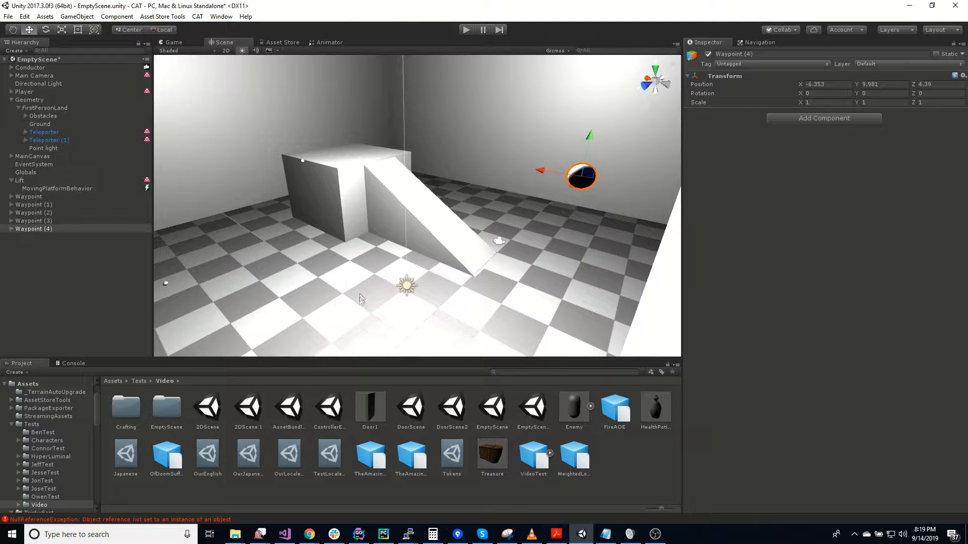
# Set the Moving Platform Behavior's Waypoints size to 5 and assign Waypoint through Waypoint (4) in order to Elements 0 to 4
pyautogui.moveTo(266, 318); pyautogui.dragTo(566, 294, button='right')
pyautogui.click(71, 189)
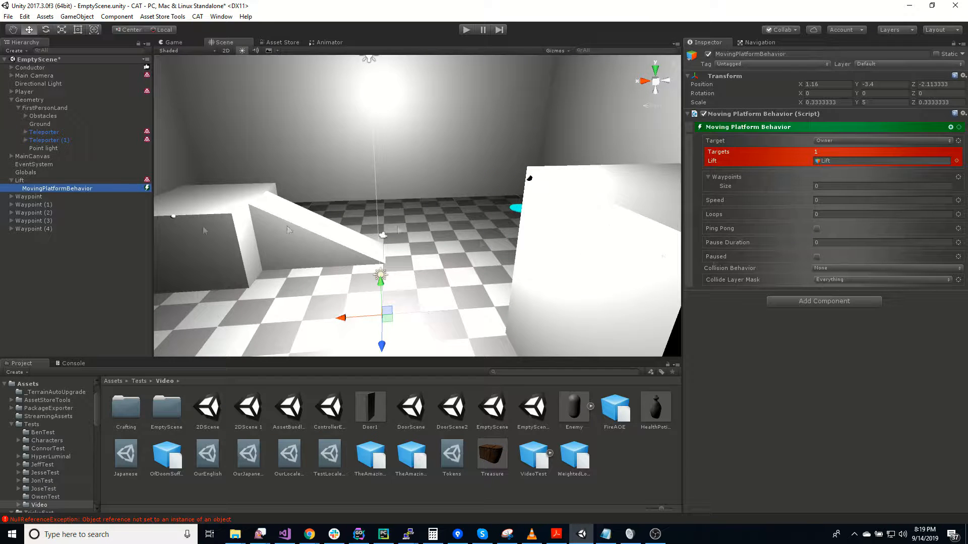
pyautogui.click(831, 187)
pyautogui.write('5')
pyautogui.press('Return')
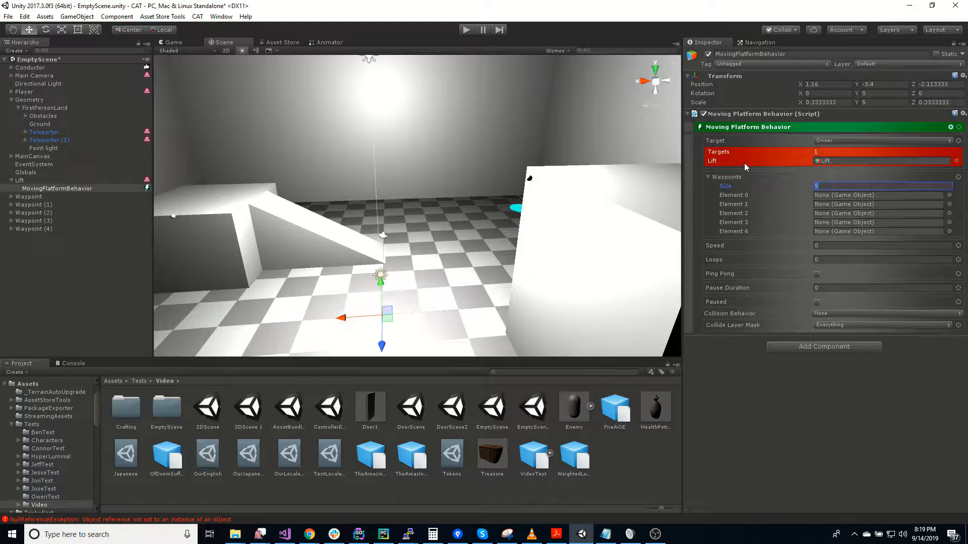
pyautogui.moveTo(36, 197); pyautogui.dragTo(842, 206)
pyautogui.moveTo(25, 212); pyautogui.dragTo(862, 220)
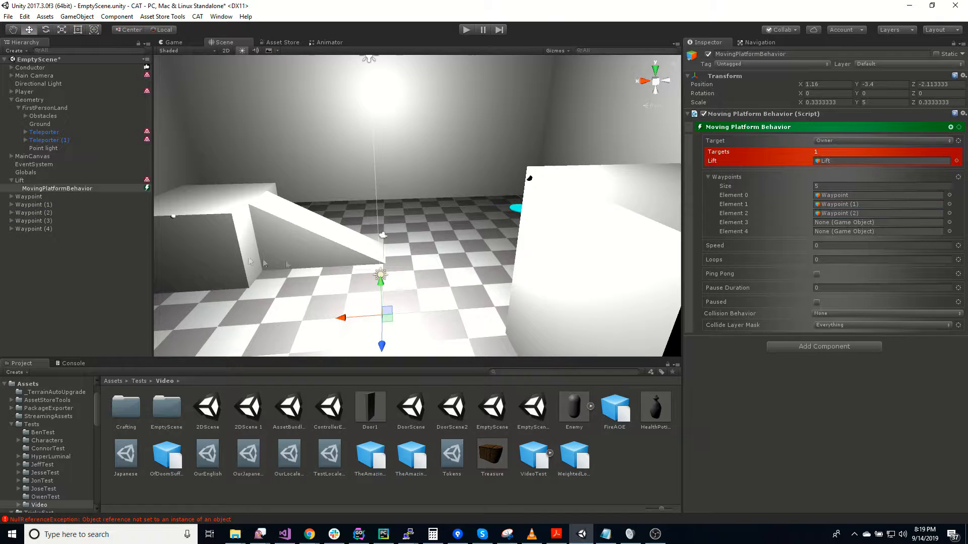
pyautogui.moveTo(711, 225); pyautogui.dragTo(857, 223)
pyautogui.moveTo(860, 257); pyautogui.dragTo(857, 232)
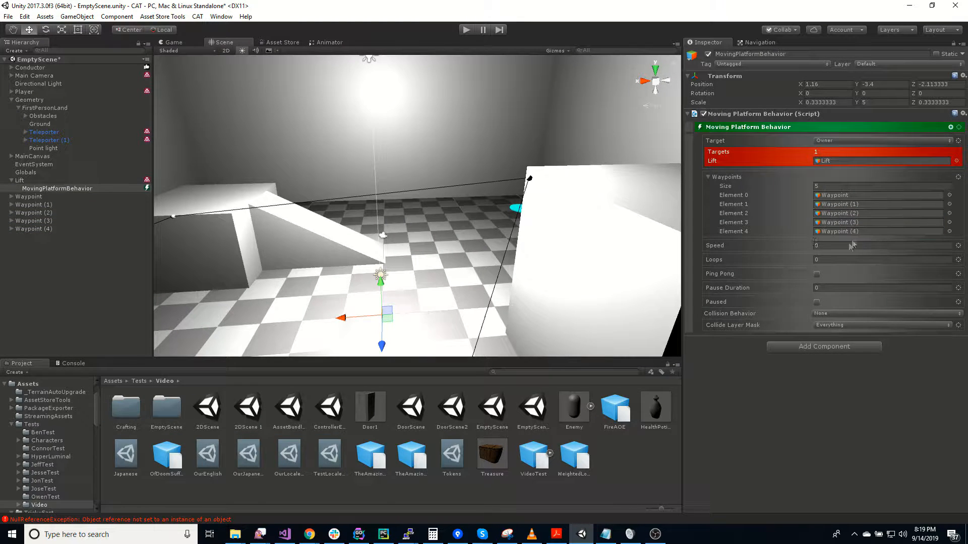
# Set the Moving Platform Behavior's Pause Duration to 2 and its Speed to 5
pyautogui.keyDown('alt'); pyautogui.moveTo(579, 283); pyautogui.dragTo(176, 229); pyautogui.keyUp('alt')
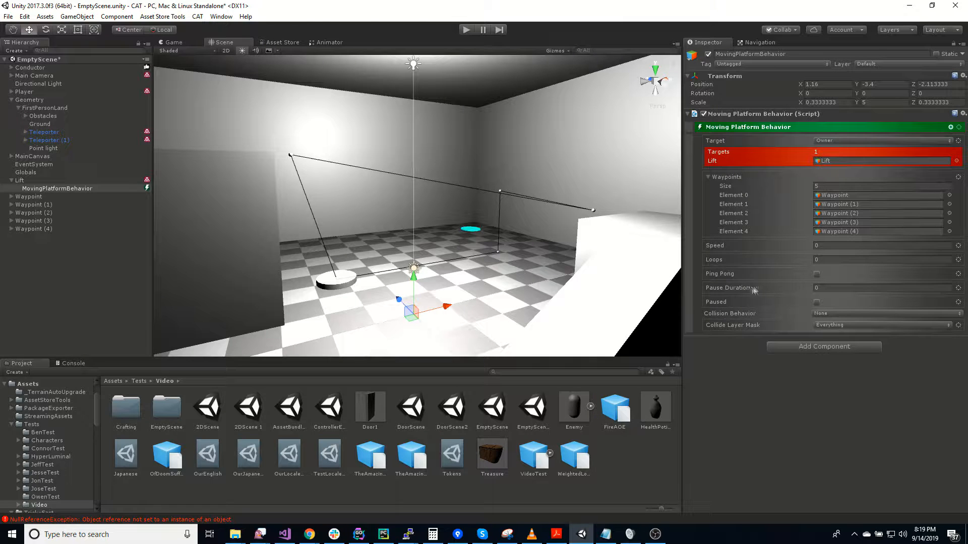
pyautogui.click(826, 285)
pyautogui.write('2')
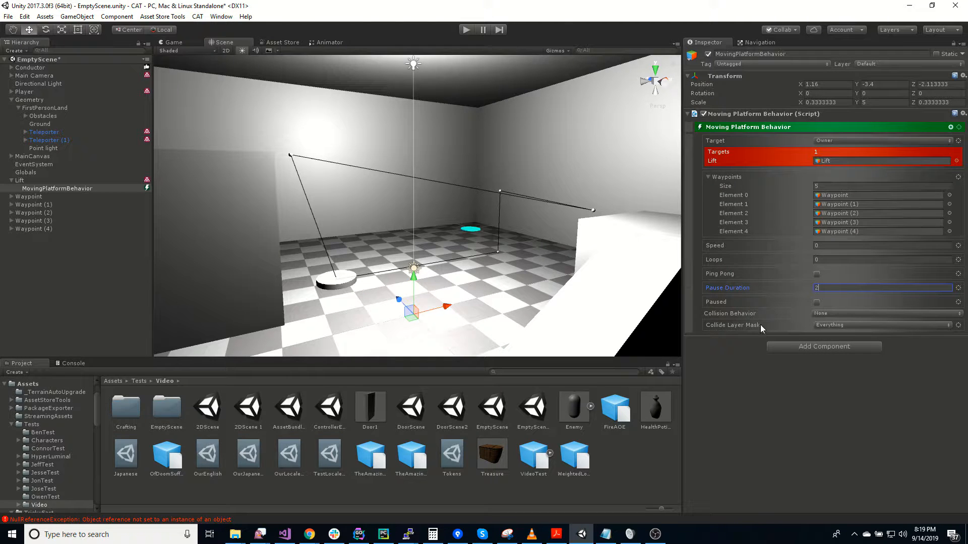
pyautogui.click(846, 246)
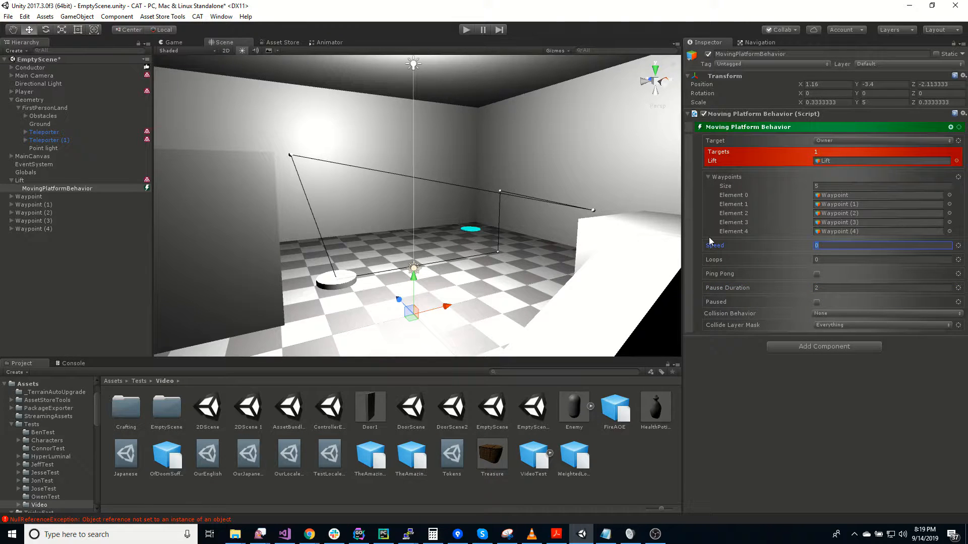
pyautogui.click(748, 431)
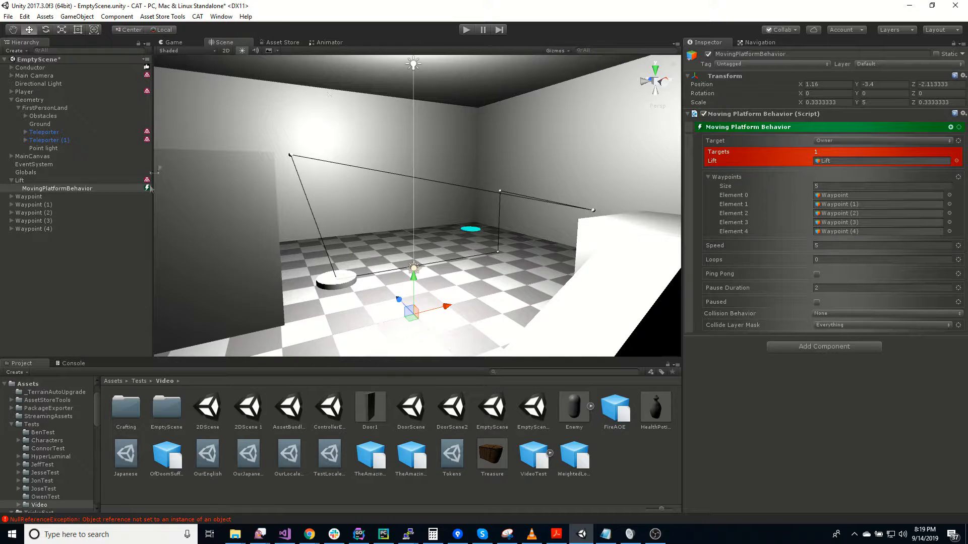
# Run the scene and walk the player forward to test the lift moving along its waypoints
pyautogui.click(467, 30)
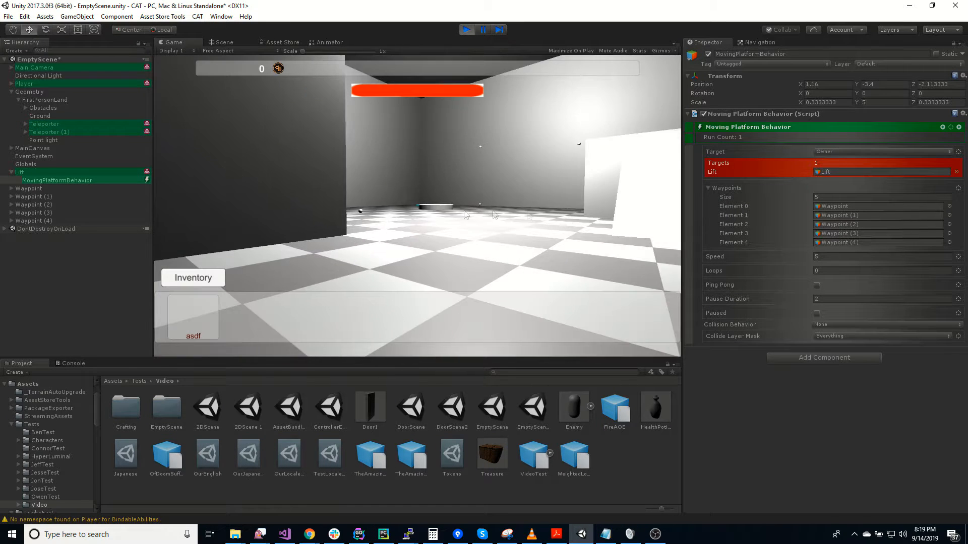
pyautogui.press('w')
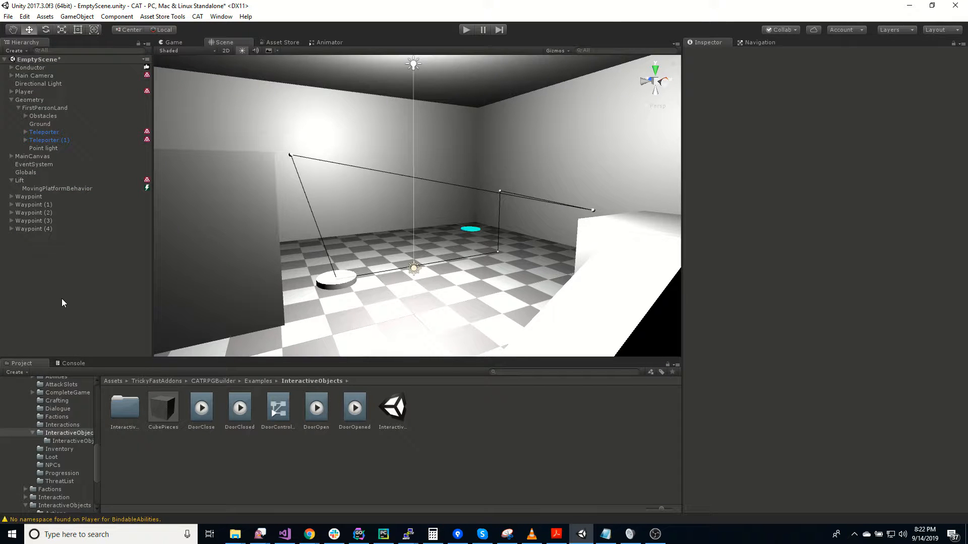
# Create an empty child object under Lift and name it Trigger
pyautogui.click(31, 182)
pyautogui.rightClick(31, 182)
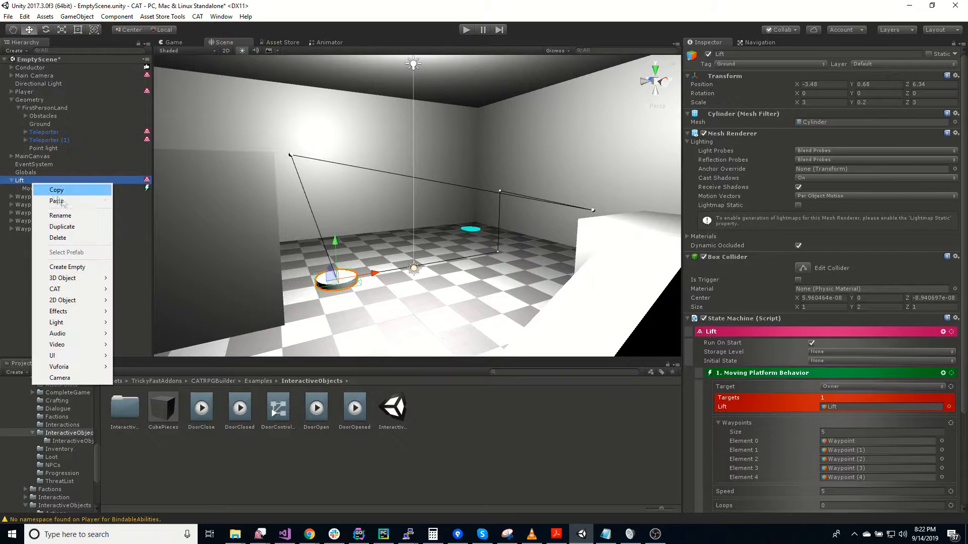
pyautogui.click(101, 266)
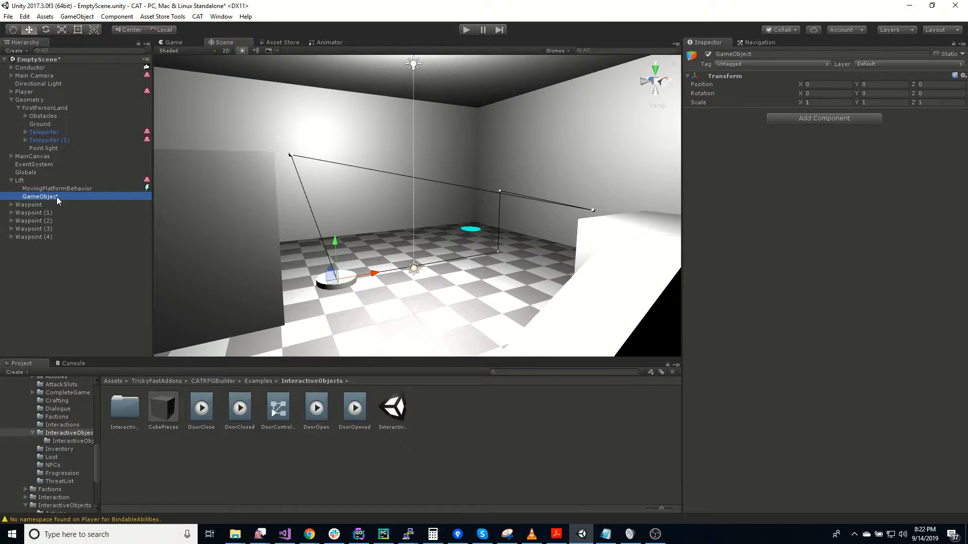
pyautogui.click(56, 196)
pyautogui.write('Trigger')
pyautogui.press('Return')
# Add a Box Collider to the Trigger object and raise the object to a Y position of about 1.6
pyautogui.click(825, 118)
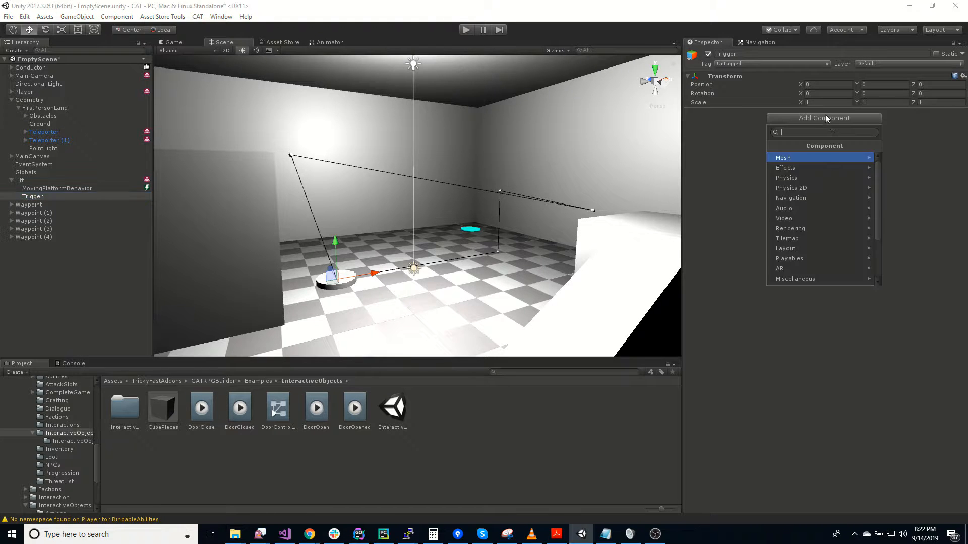
pyautogui.write('box')
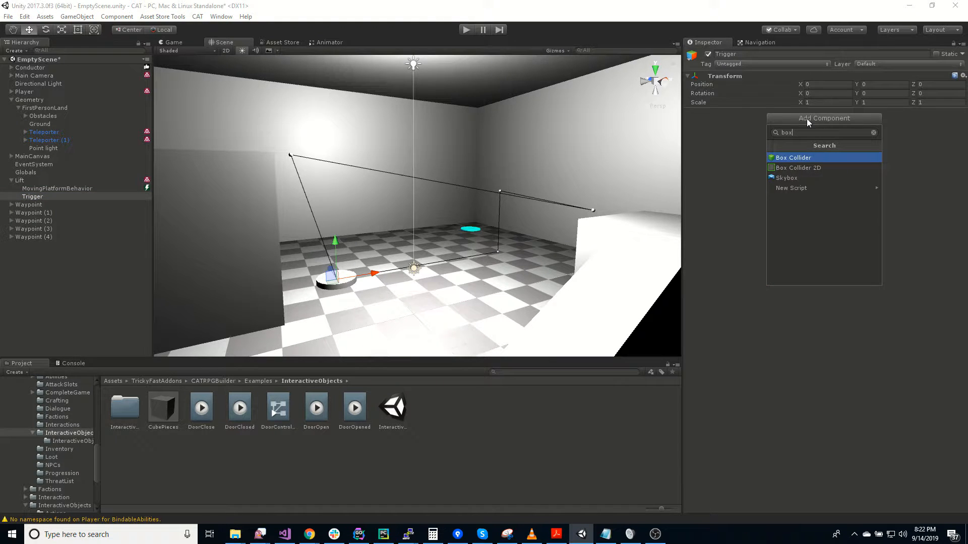
pyautogui.press('Return')
pyautogui.moveTo(348, 270)
pyautogui.mouseDown(button='right')
pyautogui.moveTo(412, 339)
pyautogui.moveTo(334, 285)
pyautogui.moveTo(348, 283)
pyautogui.mouseUp(button='right')
pyautogui.press('w')
pyautogui.moveTo(414, 170); pyautogui.dragTo(414, 146)
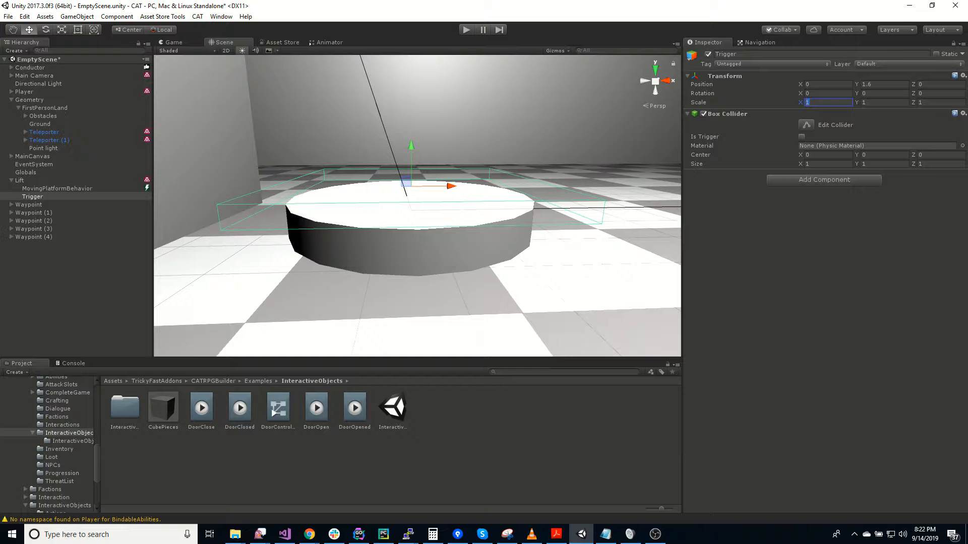
# Scale the Trigger object to 0.8 on X, Y and Z
pyautogui.write('0.8')
pyautogui.press('Tab')
pyautogui.write('0.8')
pyautogui.press('Tab')
pyautogui.write('0.8')
# Make the box collider a trigger with a Y size of 3, and raise the Trigger object to a Y of about 2.34
pyautogui.moveTo(590, 226); pyautogui.dragTo(398, 211, button='right')
pyautogui.press('w')
pyautogui.press('s')
pyautogui.moveTo(437, 167); pyautogui.dragTo(705, 166, button='right')
pyautogui.press('a')
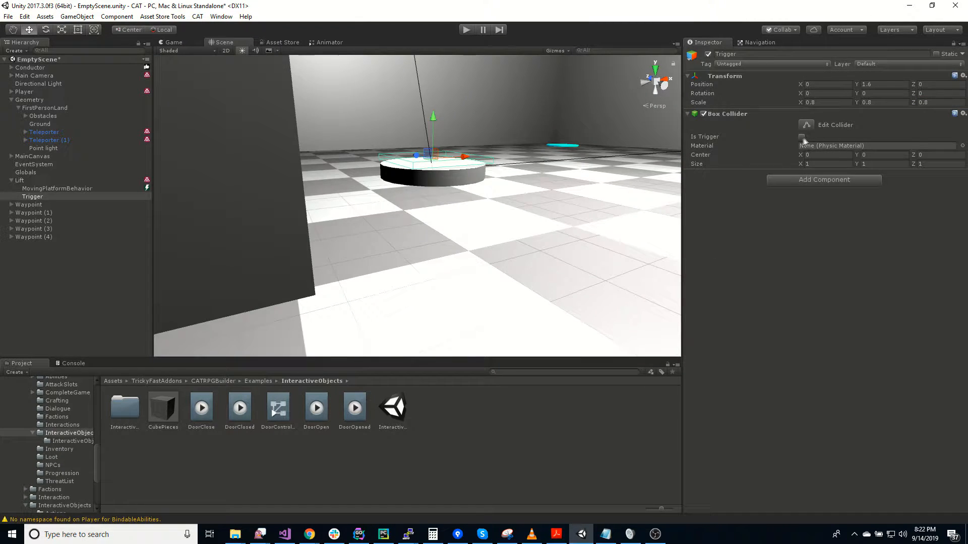
pyautogui.moveTo(611, 216); pyautogui.dragTo(566, 219, button='right')
pyautogui.click(868, 164)
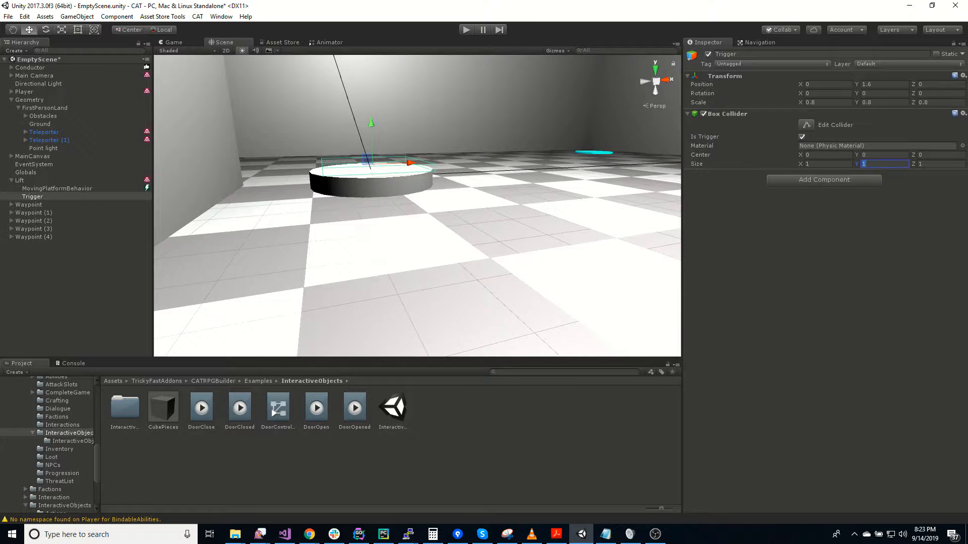
pyautogui.write('3')
pyautogui.moveTo(370, 138); pyautogui.dragTo(365, 121)
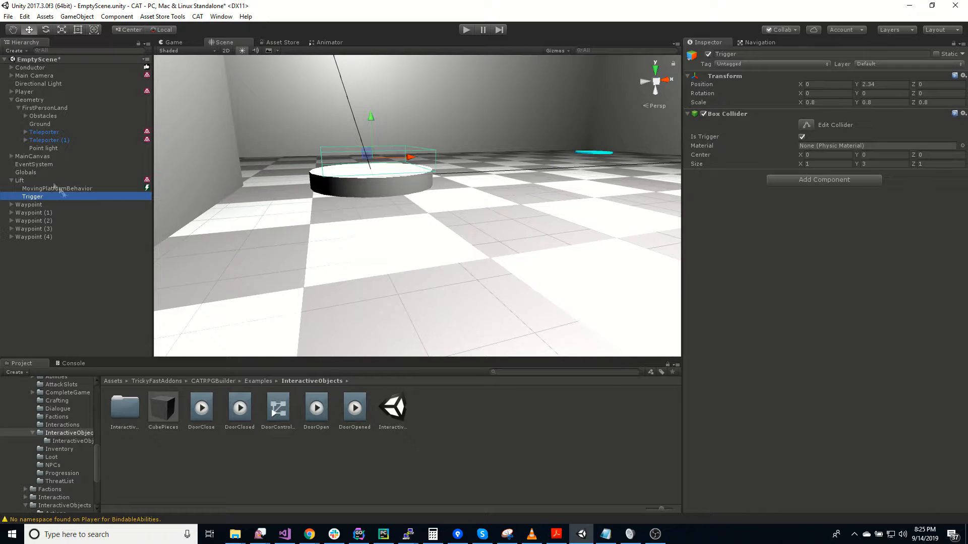
# Add a Rigidbody to Lift with Use Gravity turned off and Is Kinematic turned on
pyautogui.click(29, 180)
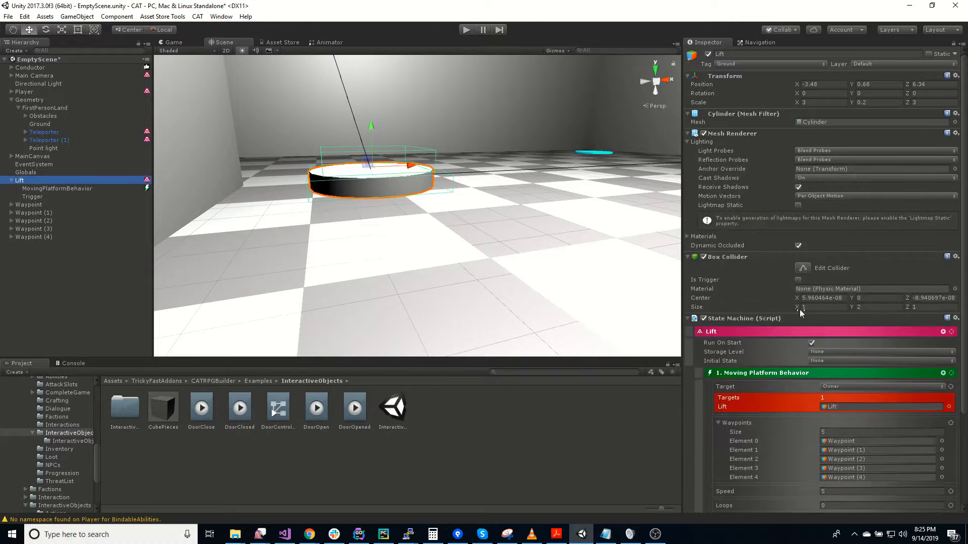
pyautogui.scroll(-3, 784, 310)
pyautogui.click(803, 498)
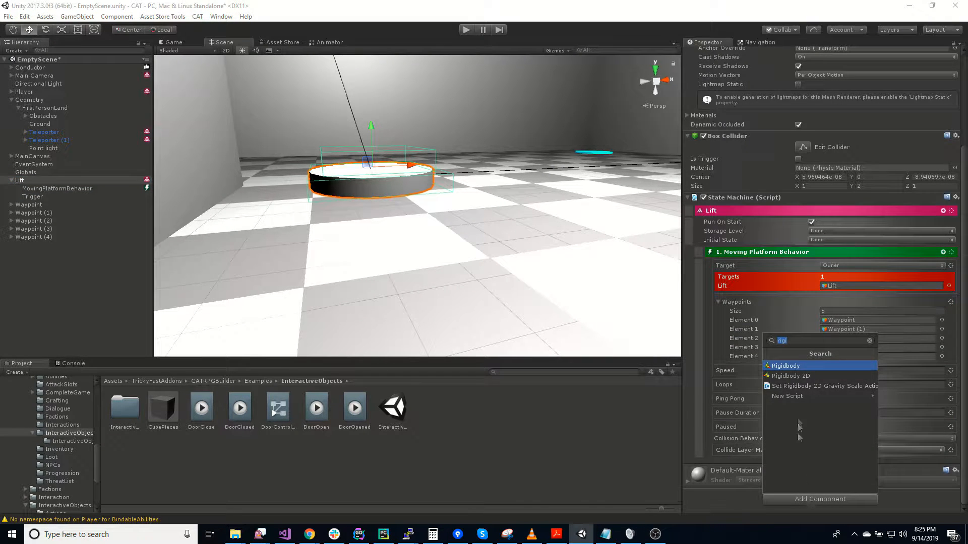
pyautogui.click(797, 368)
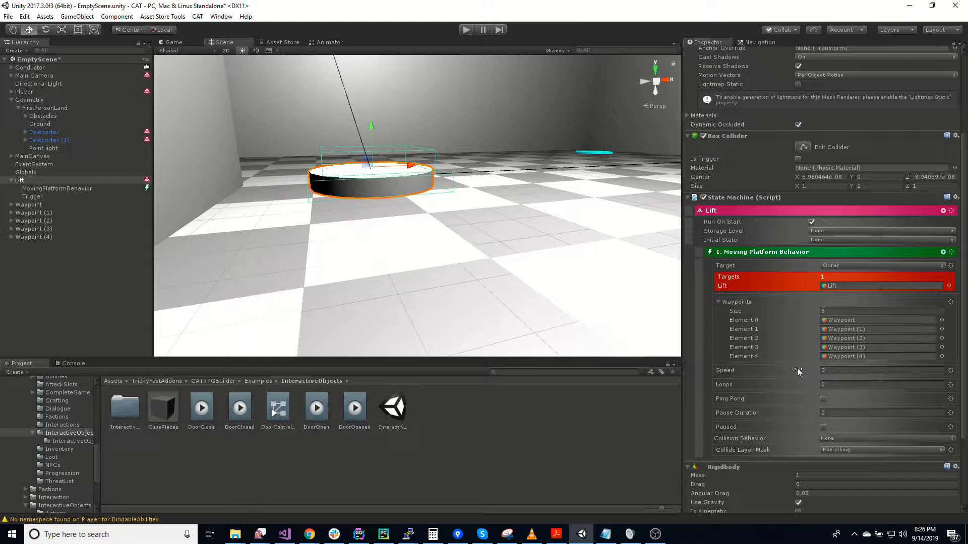
pyautogui.scroll(-3, 781, 447)
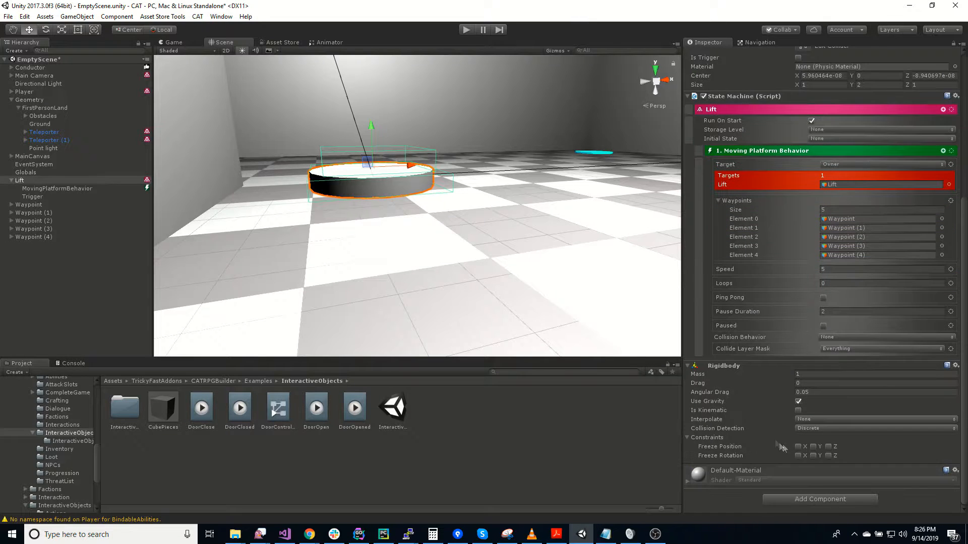
pyautogui.click(798, 411)
# Playtest the scene by moving the player onto the lift and riding it around the waypoints, and stop the run
pyautogui.click(466, 30)
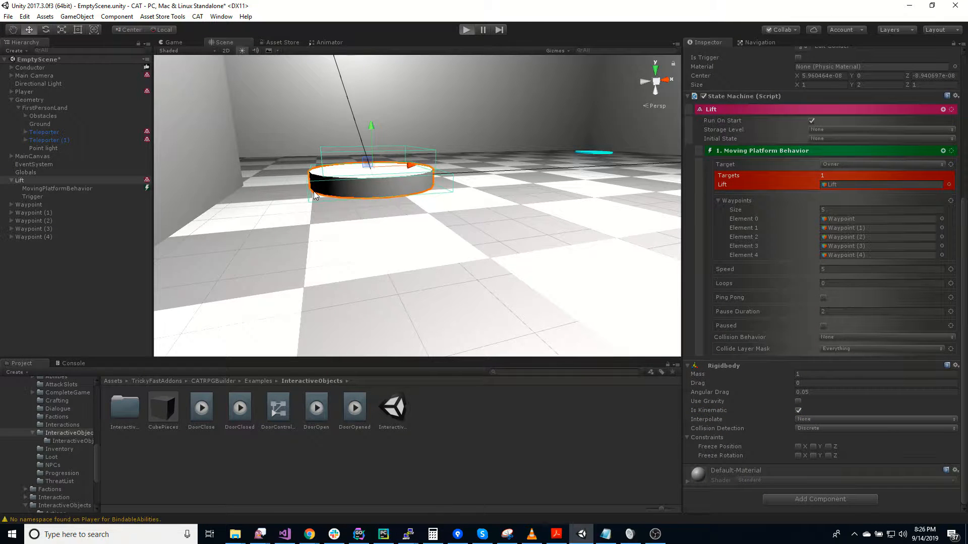
pyautogui.press('w')
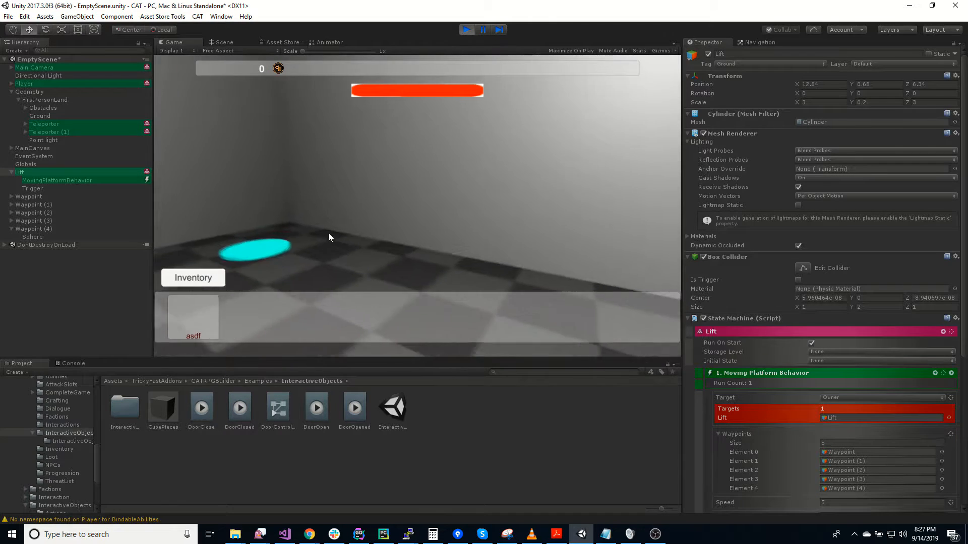
pyautogui.press('s')
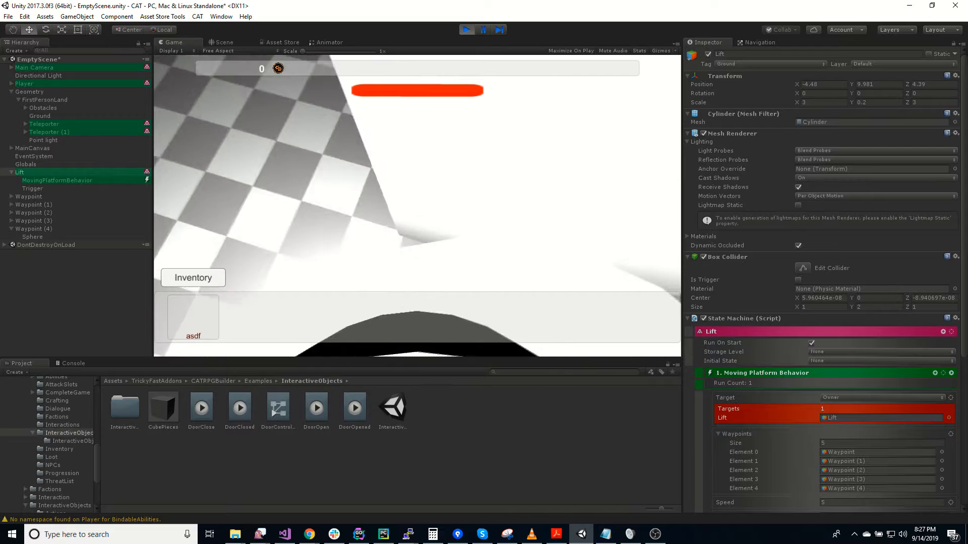
pyautogui.hotkey('alt', 'Tab')
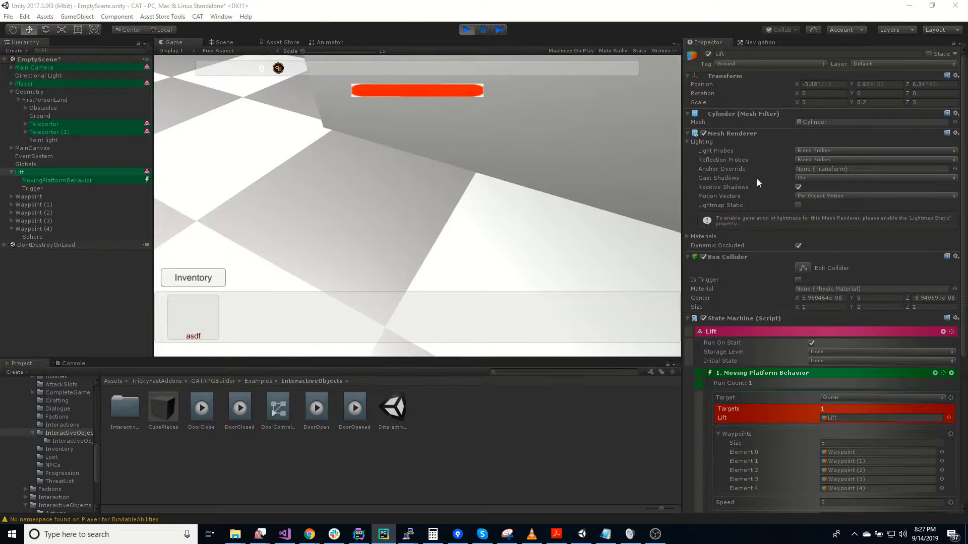
pyautogui.click(355, 182)
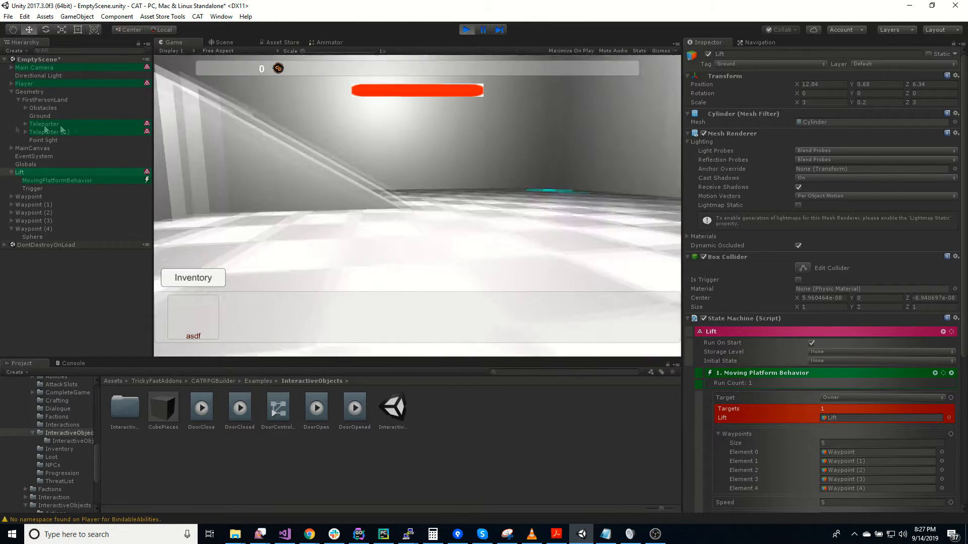
pyautogui.press('w')
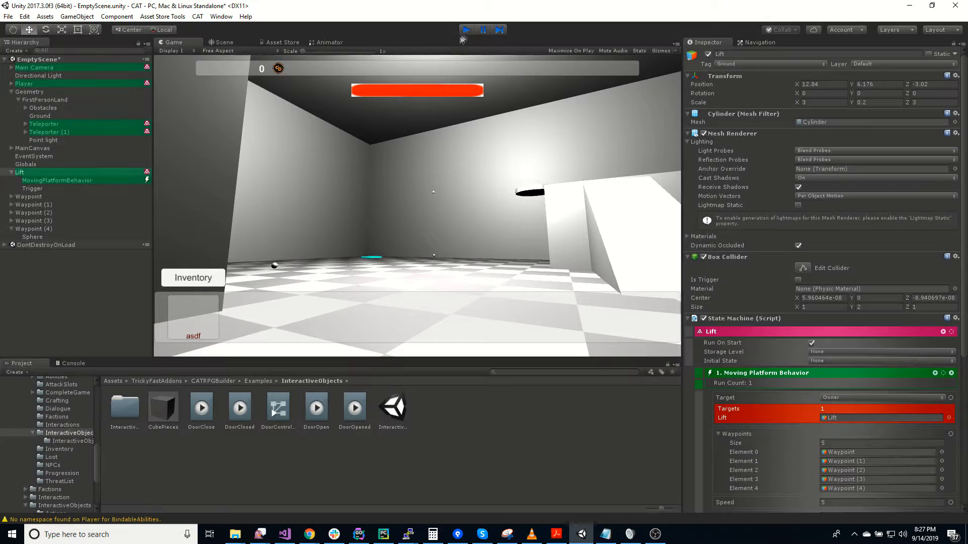
pyautogui.click(465, 30)
# Enable Ping Pong on MovingPlatformBehavior, toggling it to compare how the path is drawn between the first and last waypoints
pyautogui.click(57, 189)
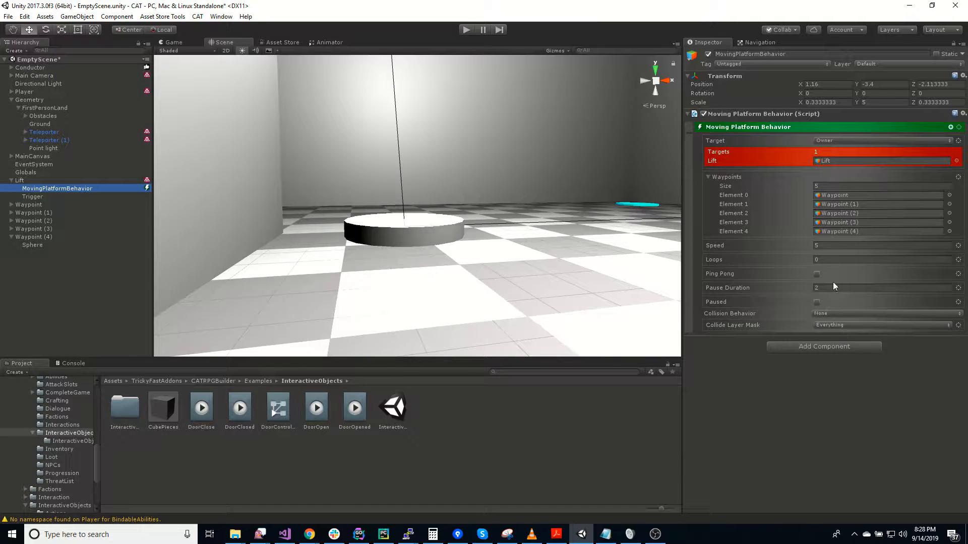
pyautogui.click(816, 274)
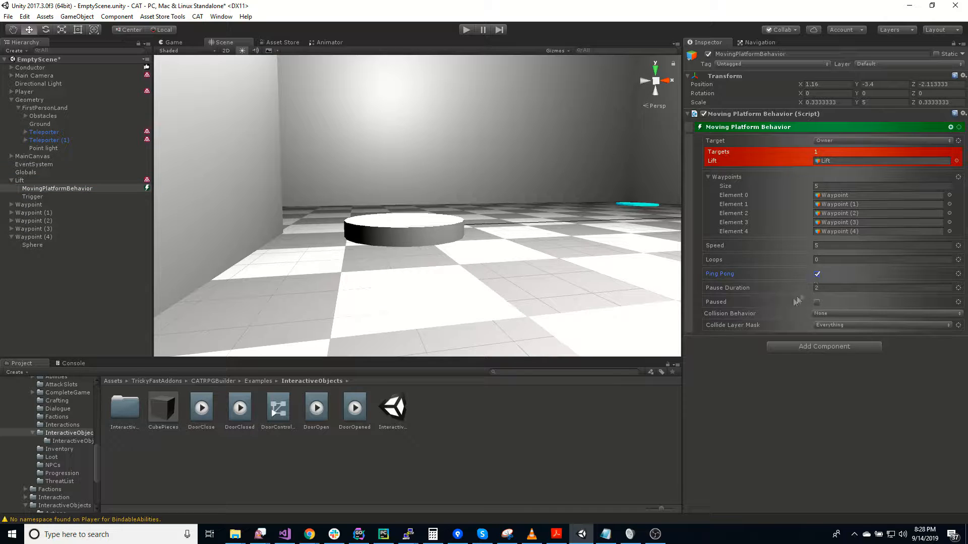
pyautogui.moveTo(508, 226)
pyautogui.mouseDown(button='right')
pyautogui.moveTo(568, 150)
pyautogui.moveTo(617, 199)
pyautogui.moveTo(616, 212)
pyautogui.moveTo(582, 124)
pyautogui.moveTo(594, 152)
pyautogui.moveTo(612, 143)
pyautogui.moveTo(530, 98)
pyautogui.moveTo(512, 205)
pyautogui.moveTo(494, 231)
pyautogui.moveTo(502, 241)
pyautogui.mouseUp(button='right')
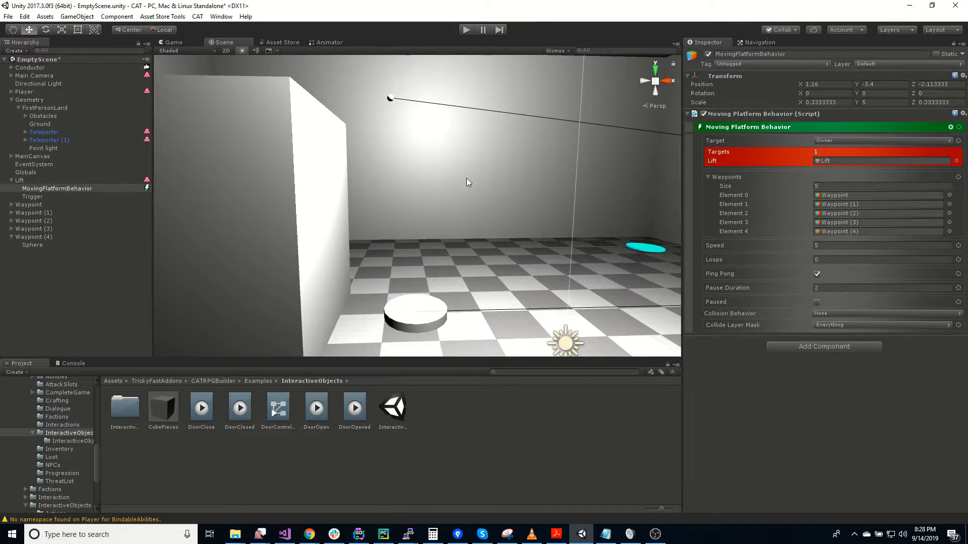
pyautogui.moveTo(468, 183); pyautogui.dragTo(583, 219, button='right')
pyautogui.click(817, 274)
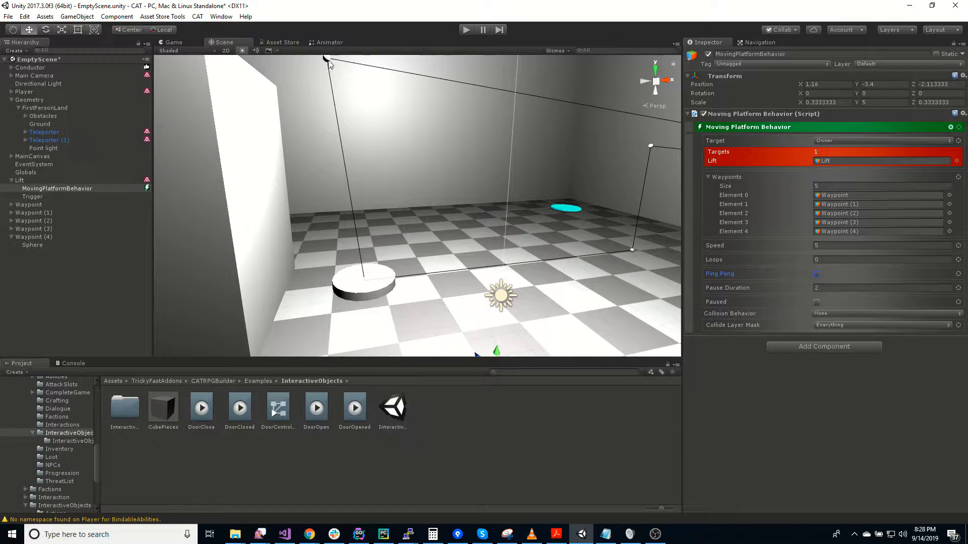
pyautogui.click(817, 275)
pyautogui.moveTo(376, 225); pyautogui.dragTo(466, 190, button='right')
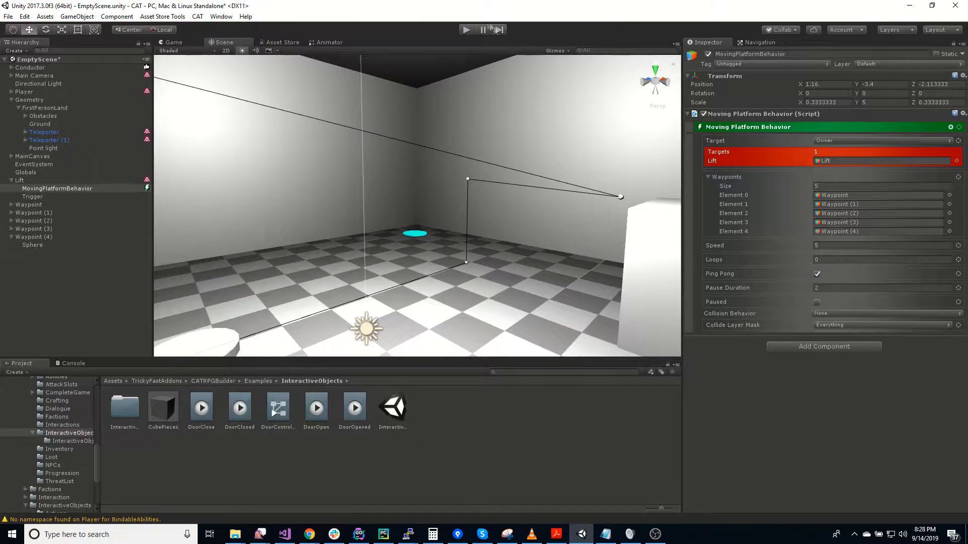
# Run the scene again to test the lift travelling back and forth along its path with Ping Pong enabled
pyautogui.click(464, 32)
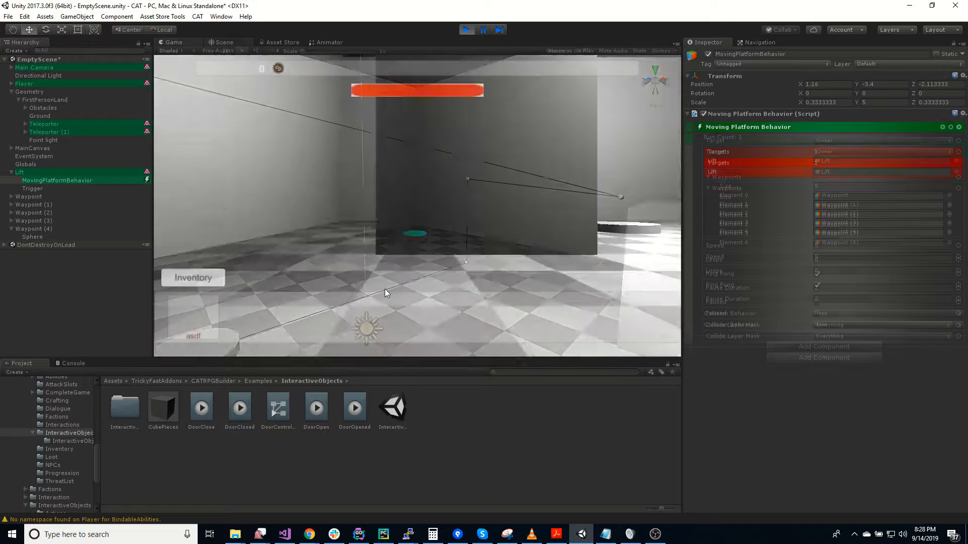
pyautogui.press('w')
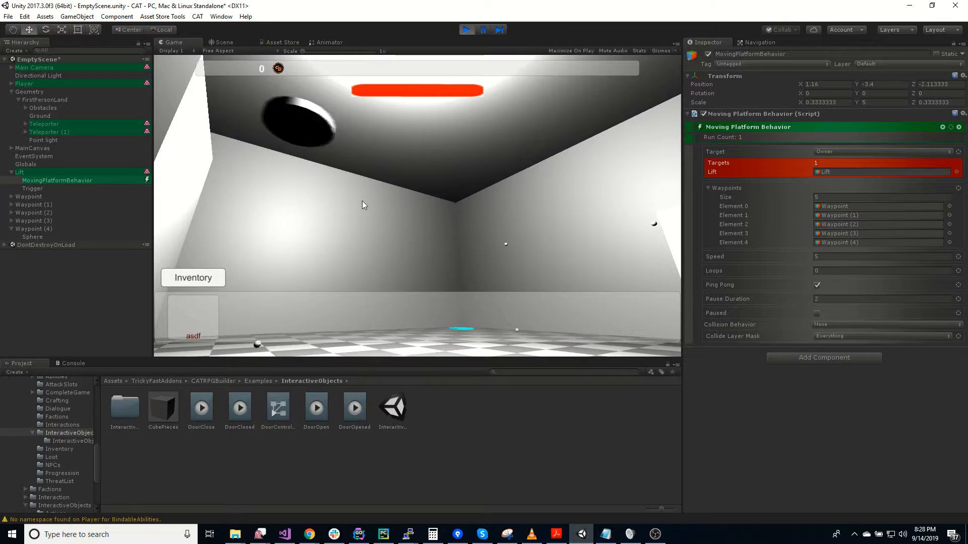
# Walk the player around the running scene to watch the lift travel its path, and stop the run
pyautogui.press('w')
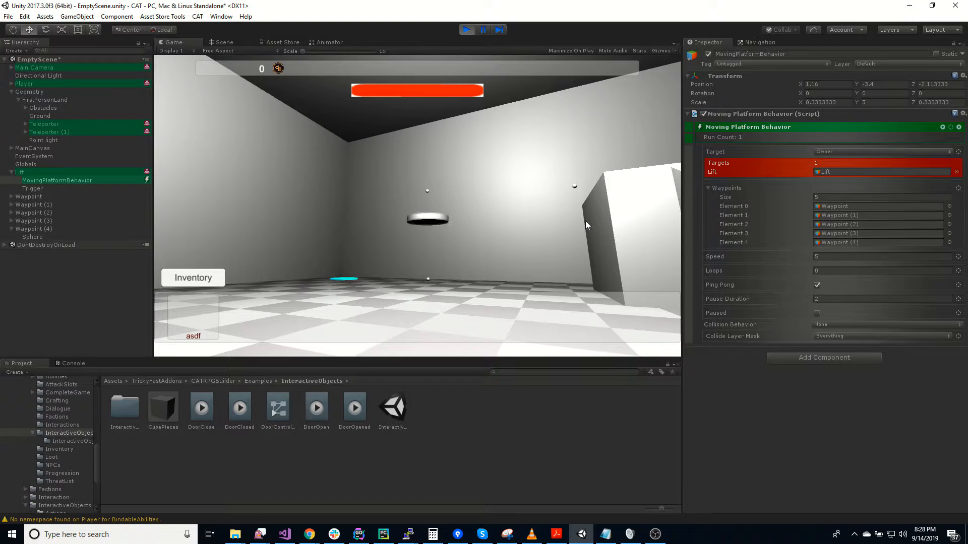
pyautogui.moveTo(541, 232); pyautogui.dragTo(443, 137, button='right')
pyautogui.click(465, 29)
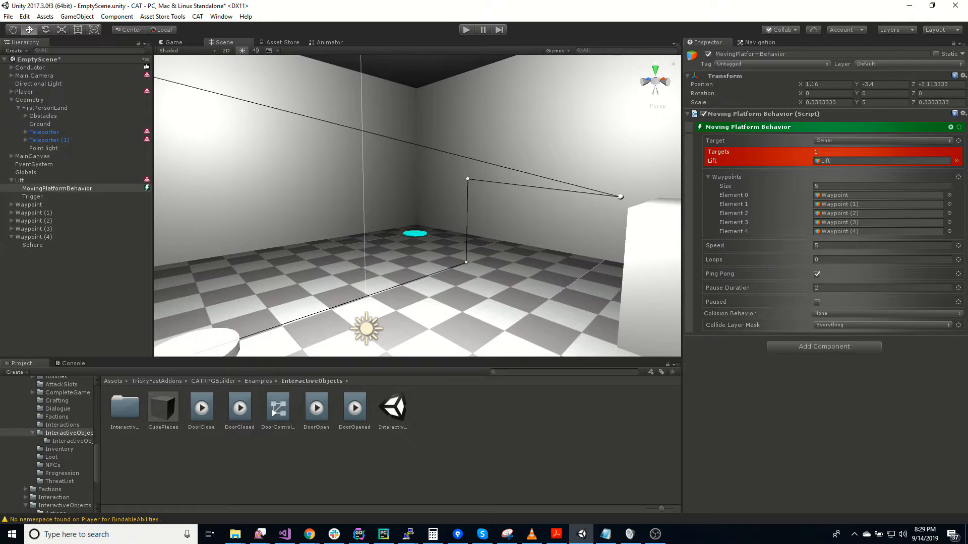
# Create a 3D Cylinder at the root of the scene hierarchy and frame it in the scene view
pyautogui.rightClick(36, 263)
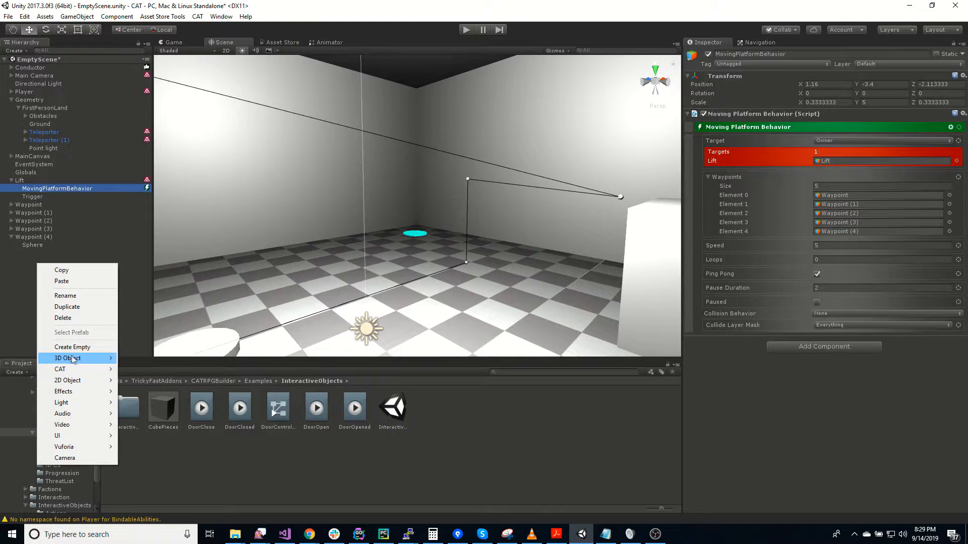
pyautogui.moveTo(75, 358)
pyautogui.click(144, 392)
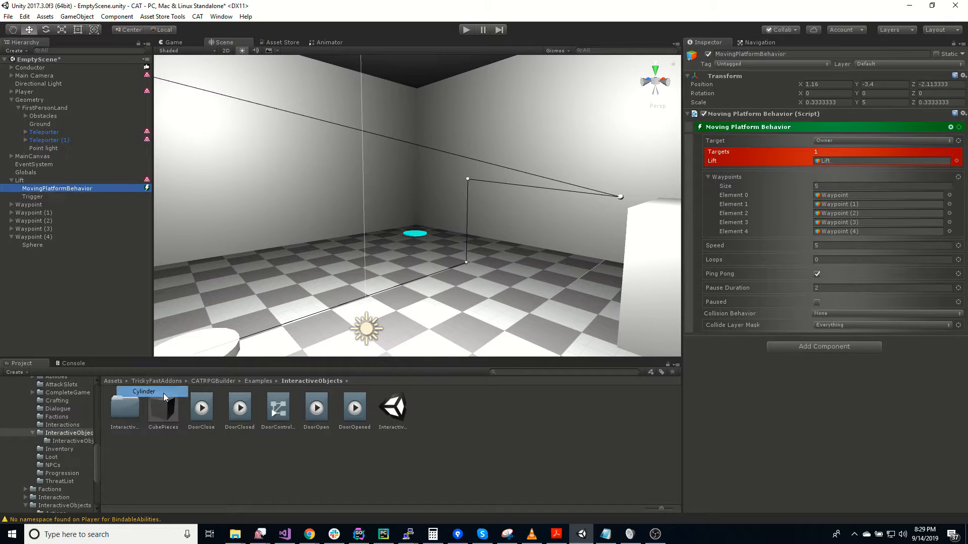
pyautogui.moveTo(70, 309); pyautogui.dragTo(38, 263)
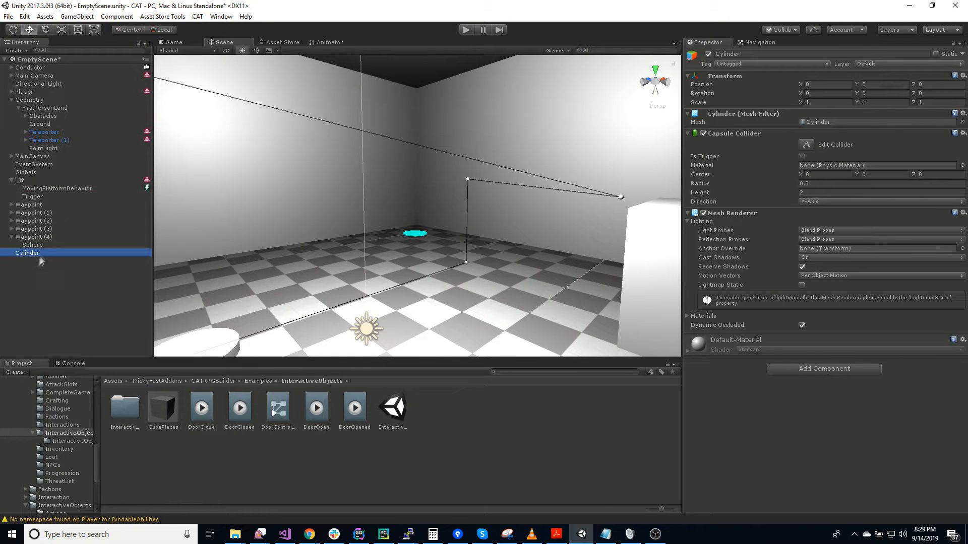
pyautogui.doubleClick(45, 255)
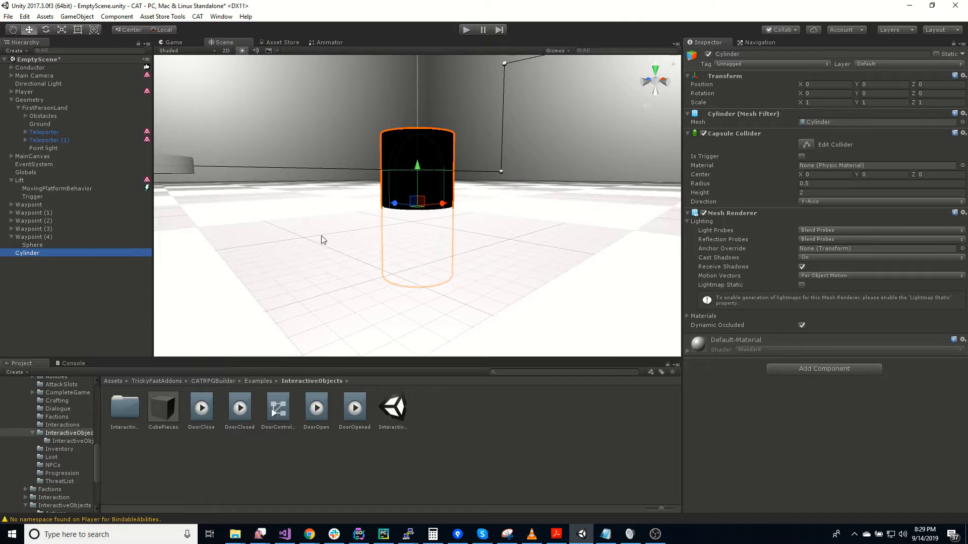
# Set the Cylinder's scale to 0.25 on the X, Y and Z axes
pyautogui.click(806, 103)
pyautogui.write('0.25')
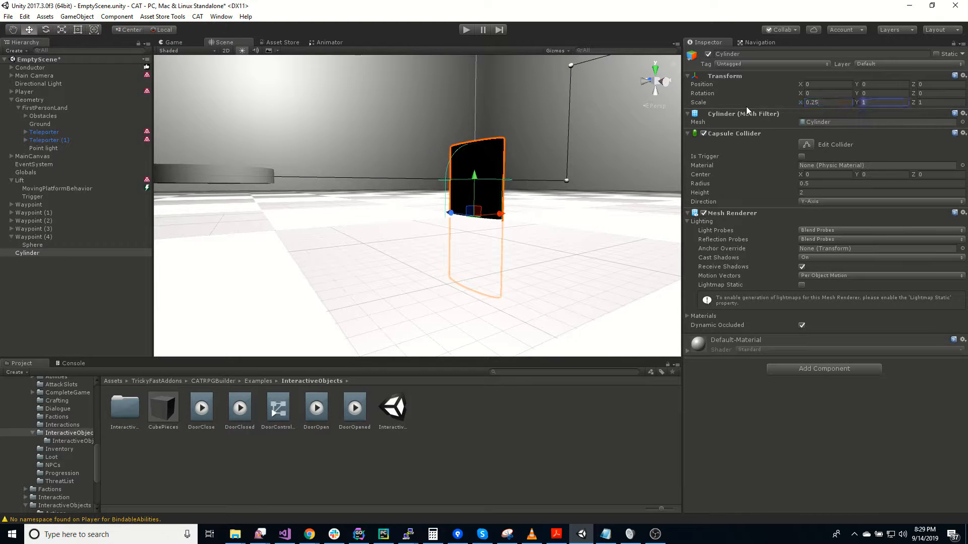
pyautogui.press('Tab')
pyautogui.write('0.25')
pyautogui.press('Tab')
pyautogui.write('0.25')
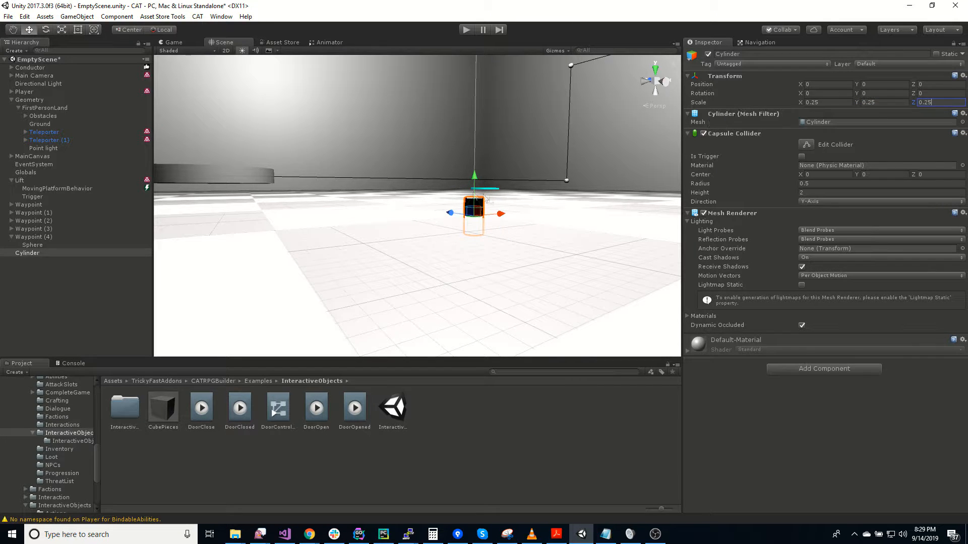
# Raise the Cylinder to about Y 1.009 and flatten it by setting its Y scale to 0.1
pyautogui.moveTo(474, 176); pyautogui.dragTo(474, 105)
pyautogui.moveTo(482, 119); pyautogui.dragTo(523, 193, button='right')
pyautogui.press('s')
pyautogui.press('w')
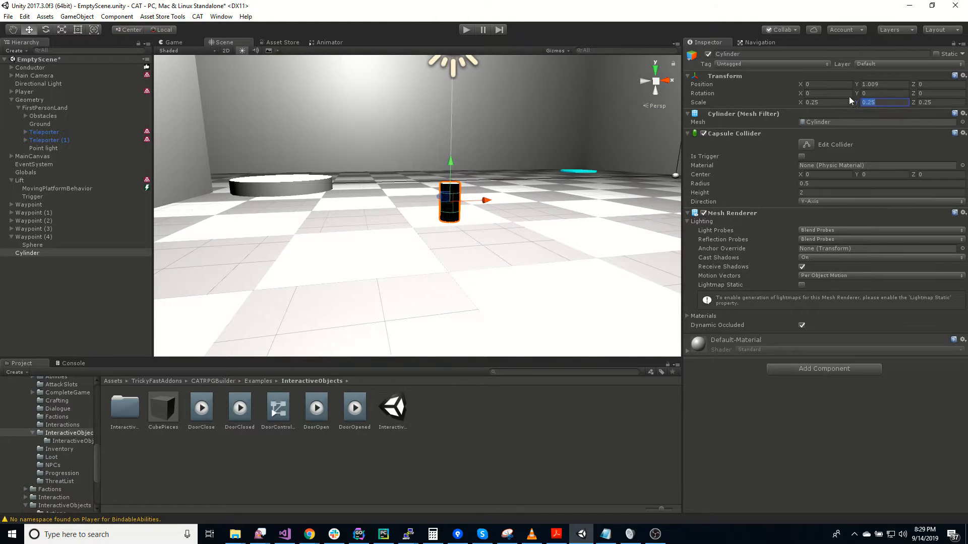
pyautogui.write('0.2')
pyautogui.press('BackSpace')
pyautogui.write('1')
pyautogui.moveTo(606, 292); pyautogui.dragTo(536, 270, button='right')
pyautogui.press('d')
# Add a State Machine component to the Cylinder and give it a child Switch Behavior
pyautogui.click(825, 369)
pyautogui.write('state')
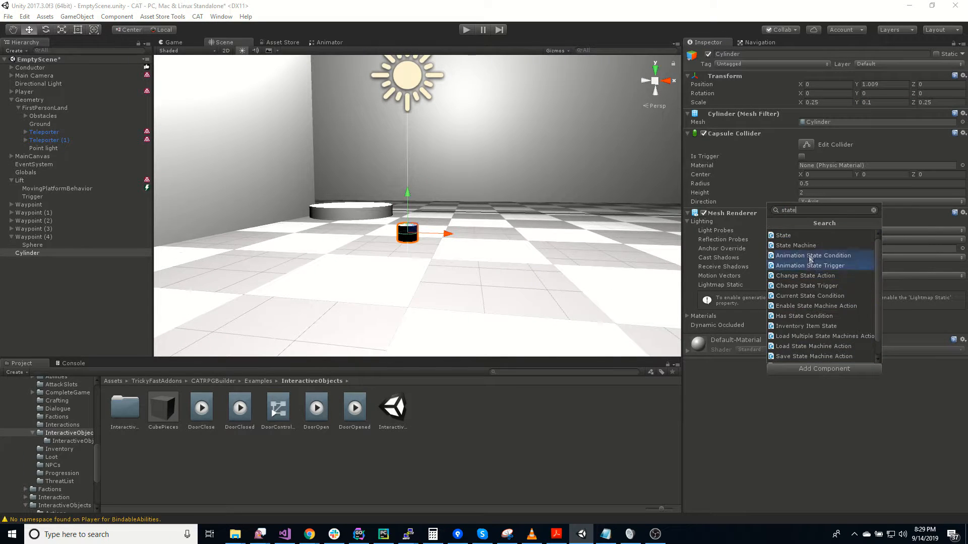
pyautogui.click(810, 247)
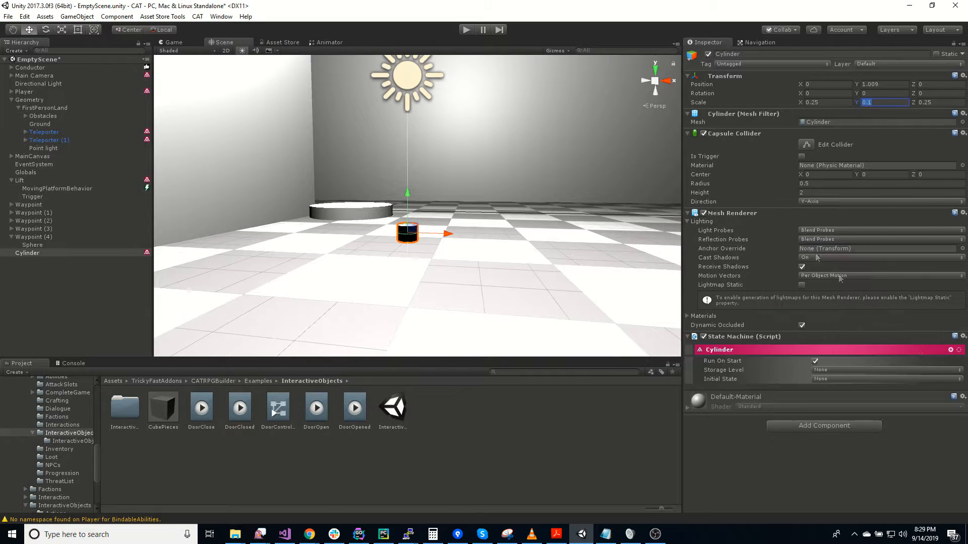
pyautogui.click(950, 350)
pyautogui.write('swi')
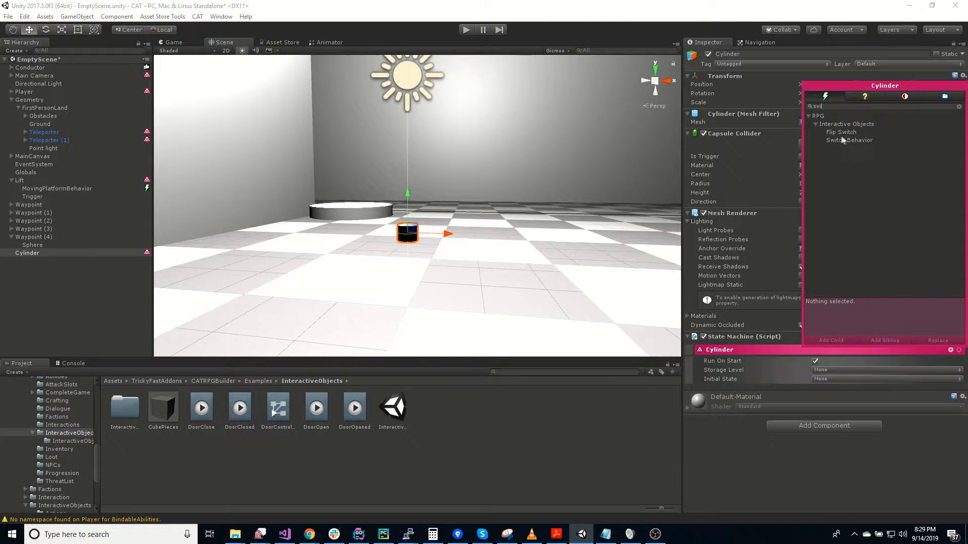
pyautogui.doubleClick(843, 140)
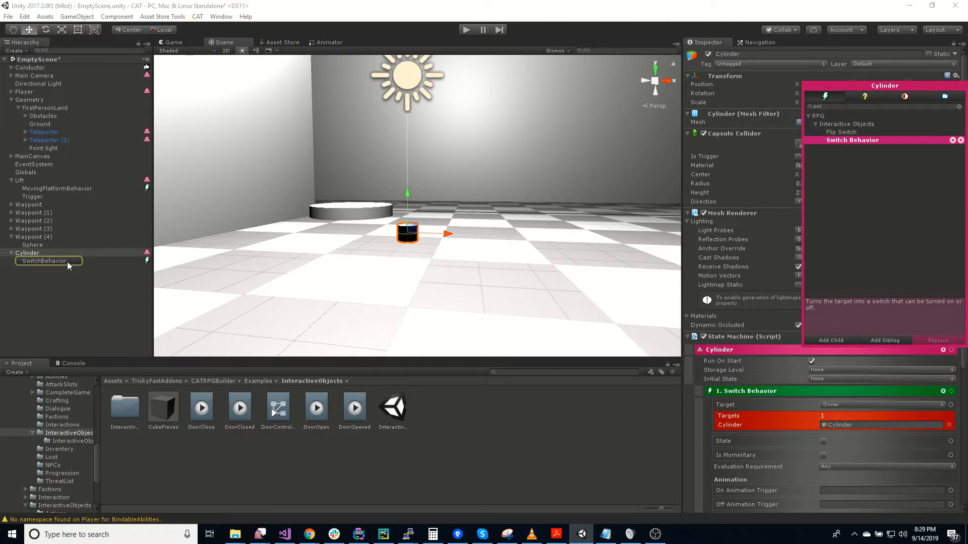
pyautogui.click(68, 262)
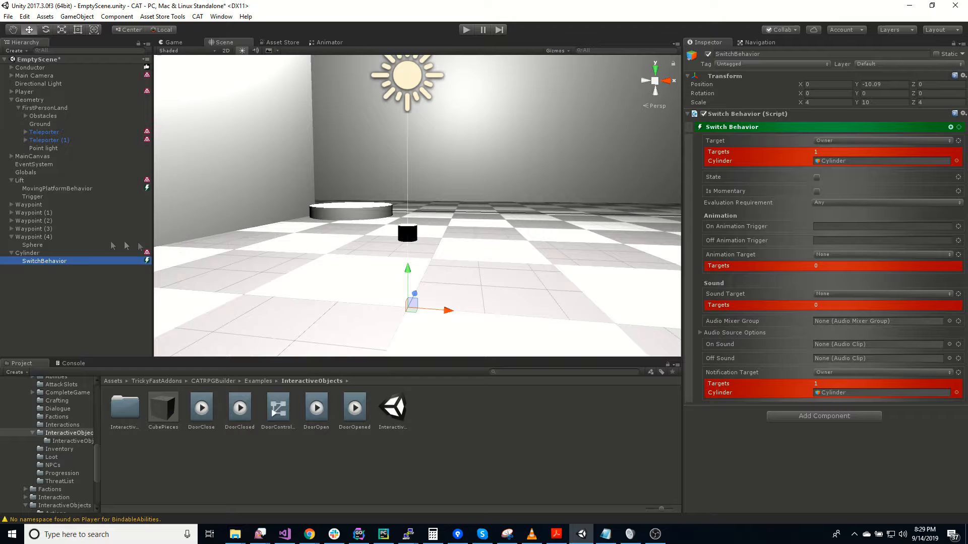
# Add an Interaction Manager component to the Cylinder
pyautogui.click(27, 253)
pyautogui.scroll(-6, 794, 477)
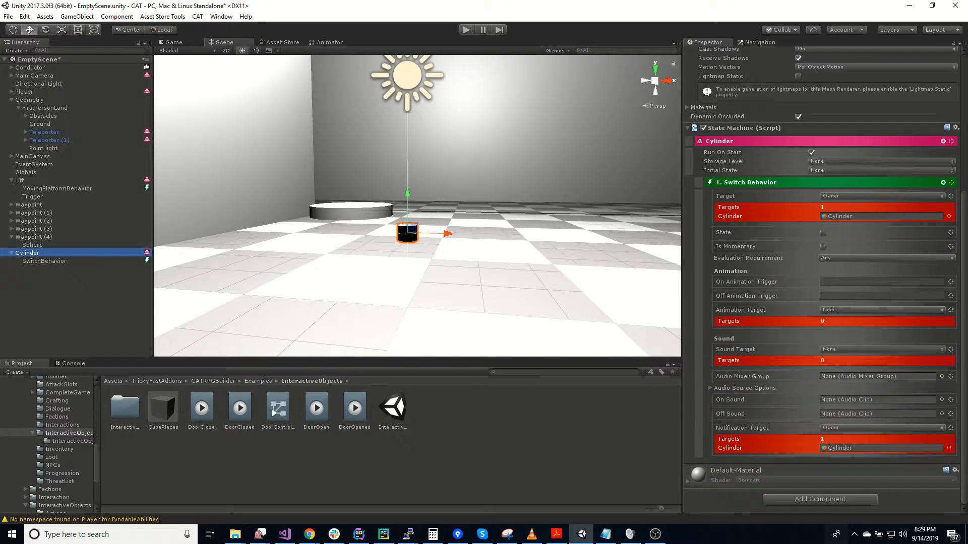
pyautogui.click(833, 498)
pyautogui.write('intera')
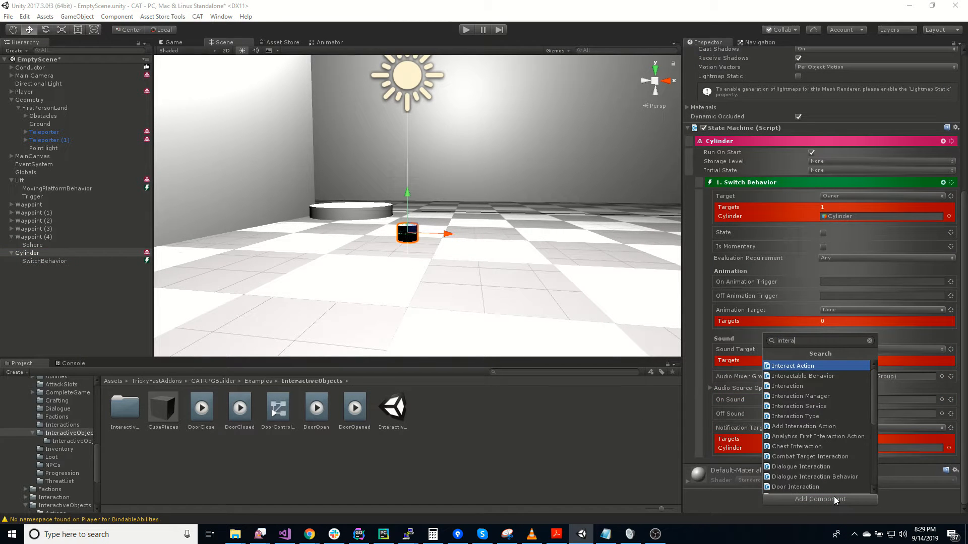
pyautogui.write('c')
pyautogui.press('Down')
pyautogui.press('Down')
pyautogui.press('Down')
pyautogui.press('Return')
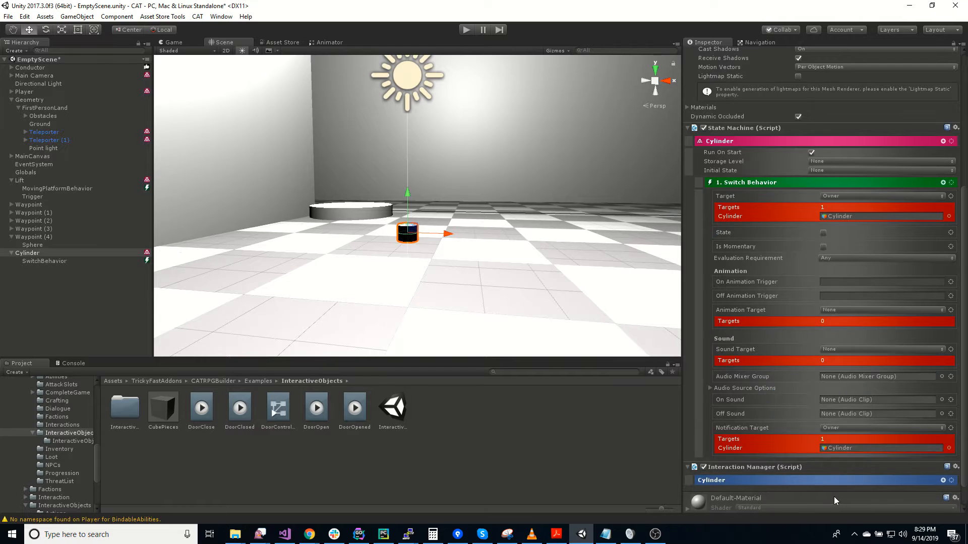
# Expand the Cylinder's Interaction Manager, turn off Show Interaction Selection Prefab, and check the Max Mouse Interact Distance setting
pyautogui.scroll(-1, 759, 442)
pyautogui.click(767, 453)
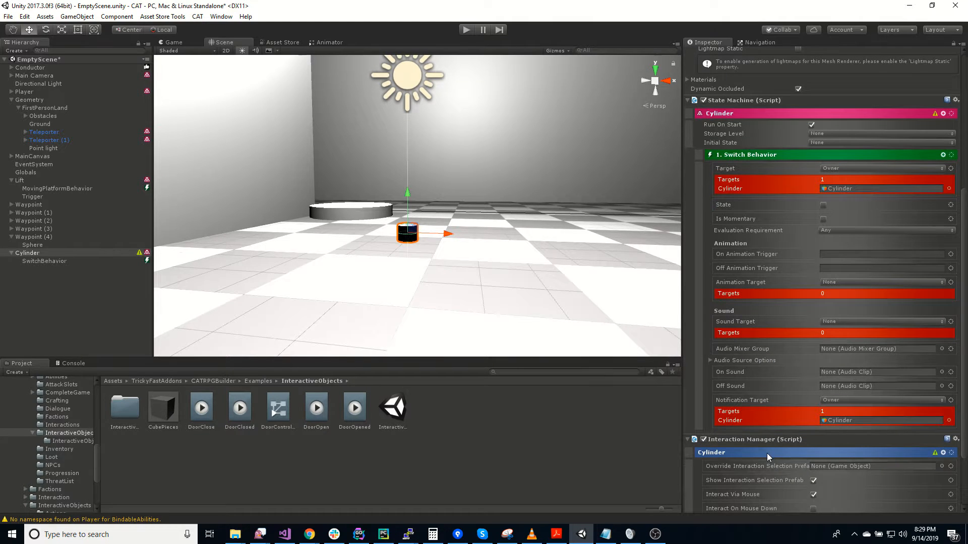
pyautogui.scroll(-3, 793, 464)
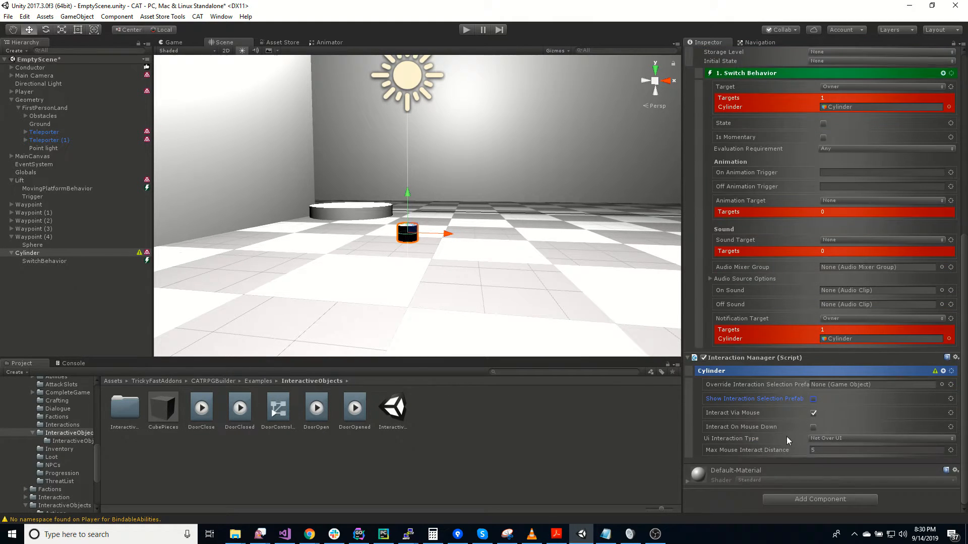
pyautogui.click(825, 451)
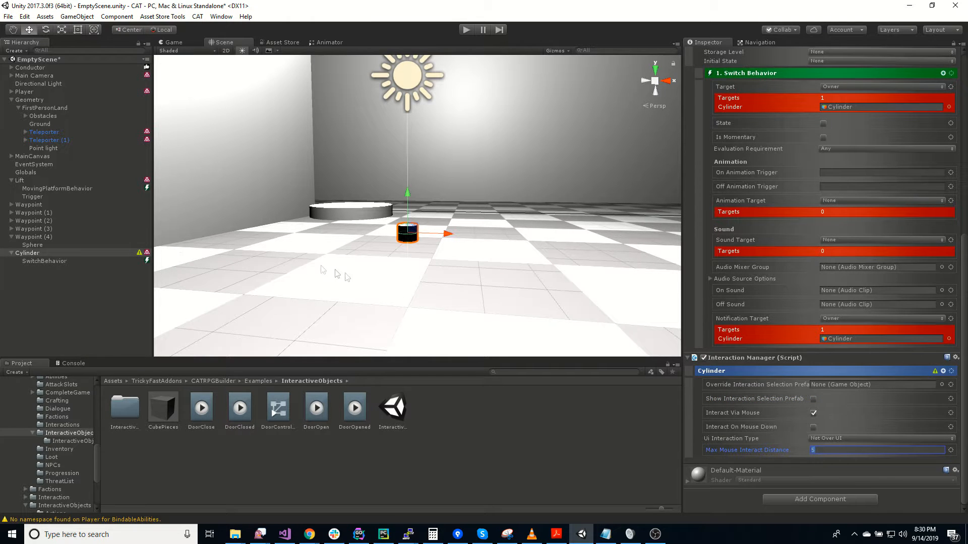
# Add two Move Action children to SwitchBehavior
pyautogui.click(49, 261)
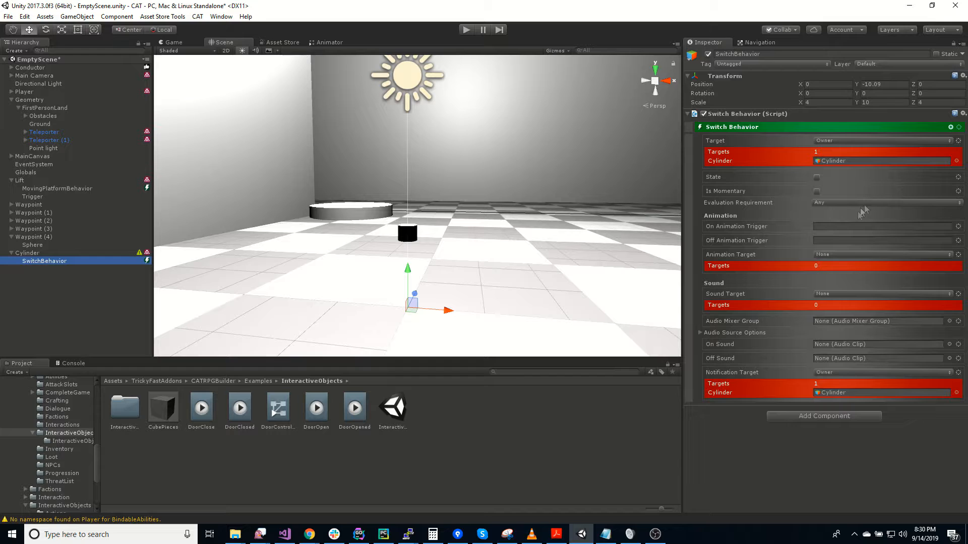
pyautogui.click(950, 128)
pyautogui.write('move')
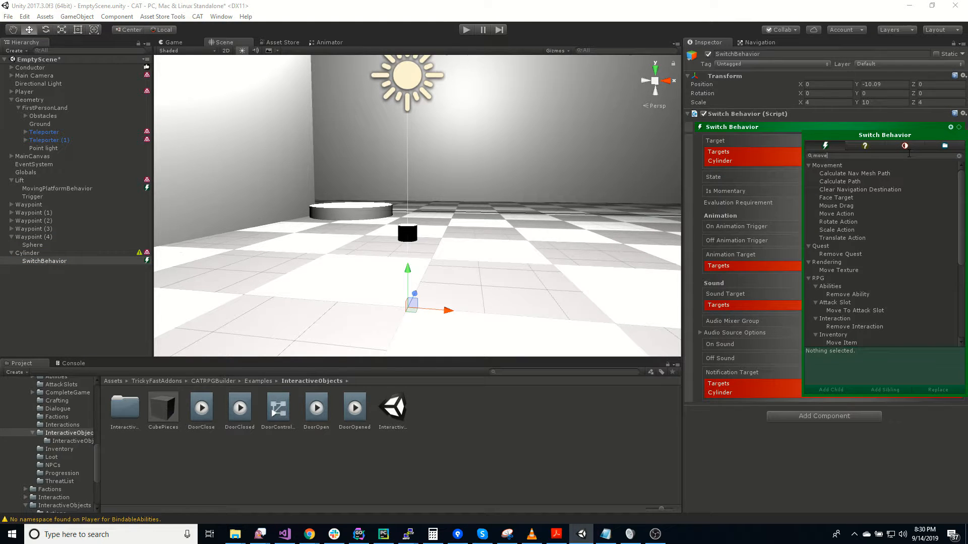
pyautogui.doubleClick(839, 214)
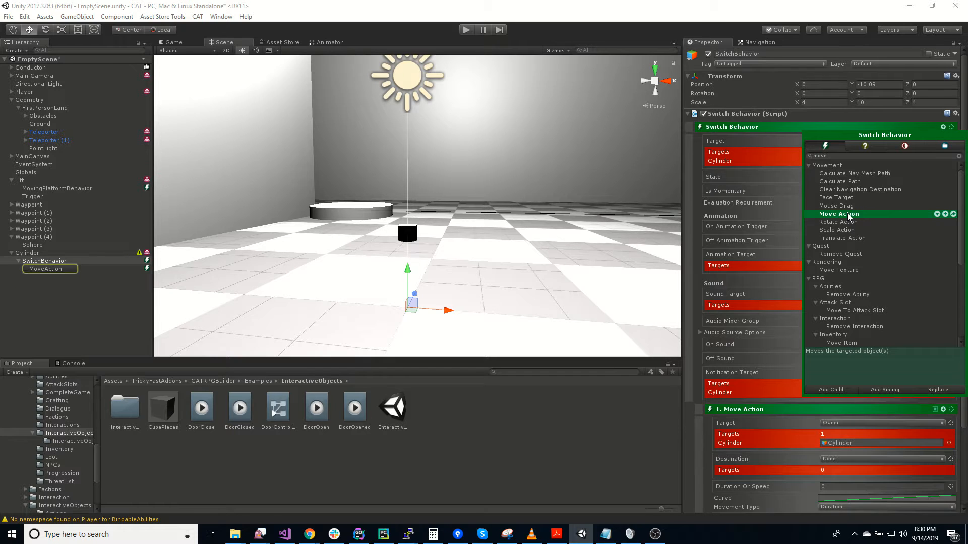
pyautogui.click(692, 453)
# Set the first Move Action's destination to Owner and enable its offset with a Y value of -0.2
pyautogui.click(835, 459)
pyautogui.click(839, 382)
pyautogui.scroll(-2, 932, 434)
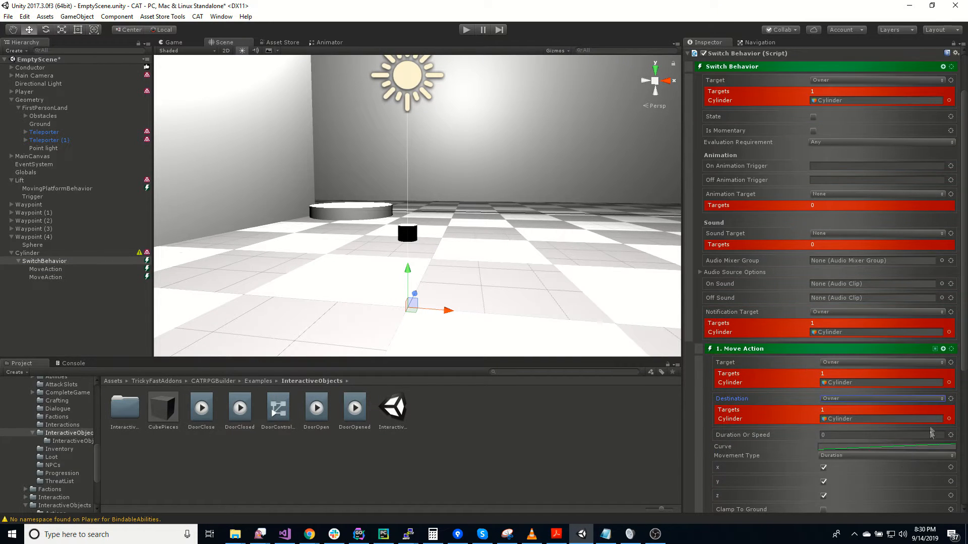
pyautogui.click(951, 399)
pyautogui.moveTo(926, 508)
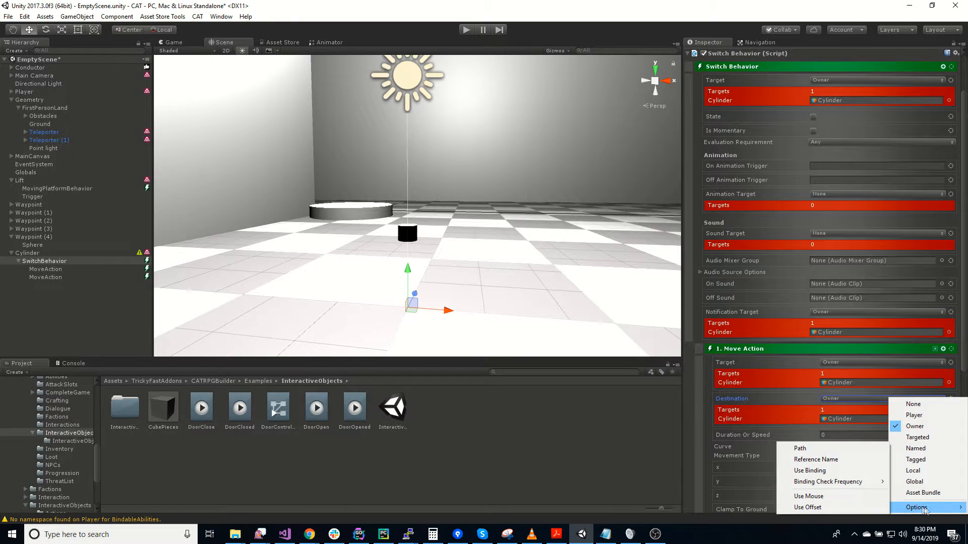
pyautogui.click(822, 507)
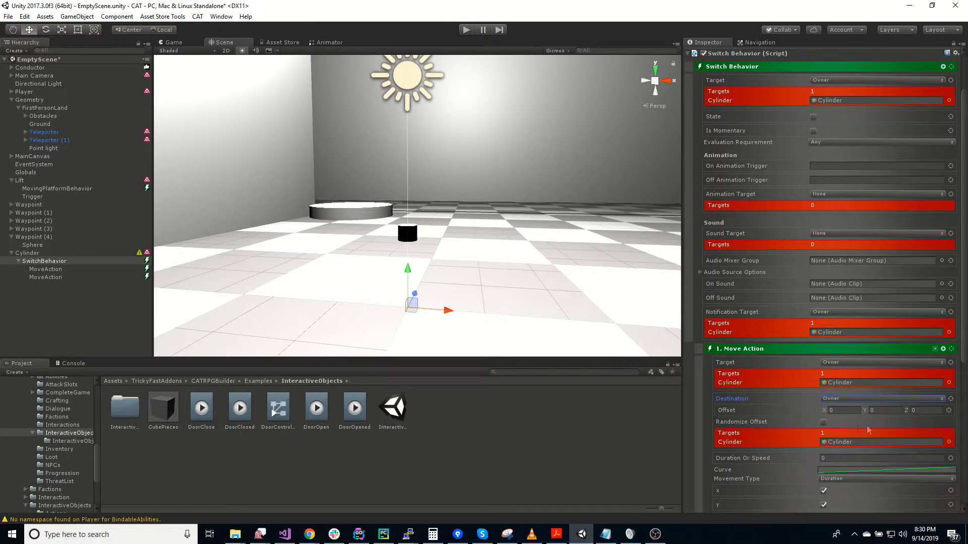
pyautogui.click(883, 409)
# Make the second Move Action a stop action, with its destination set to Owner and an offset of 0.2 in Y
pyautogui.scroll(-6, 797, 435)
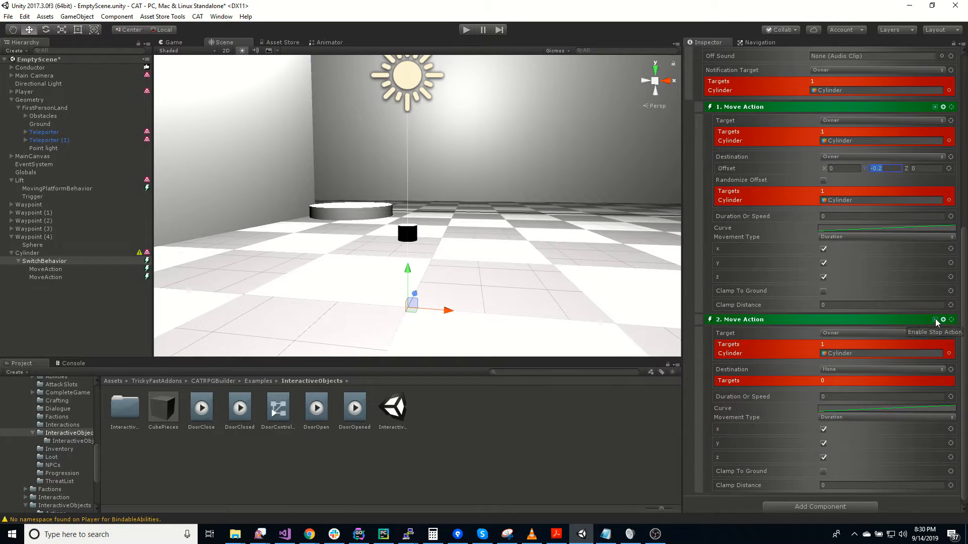
pyautogui.scroll(-1, 862, 443)
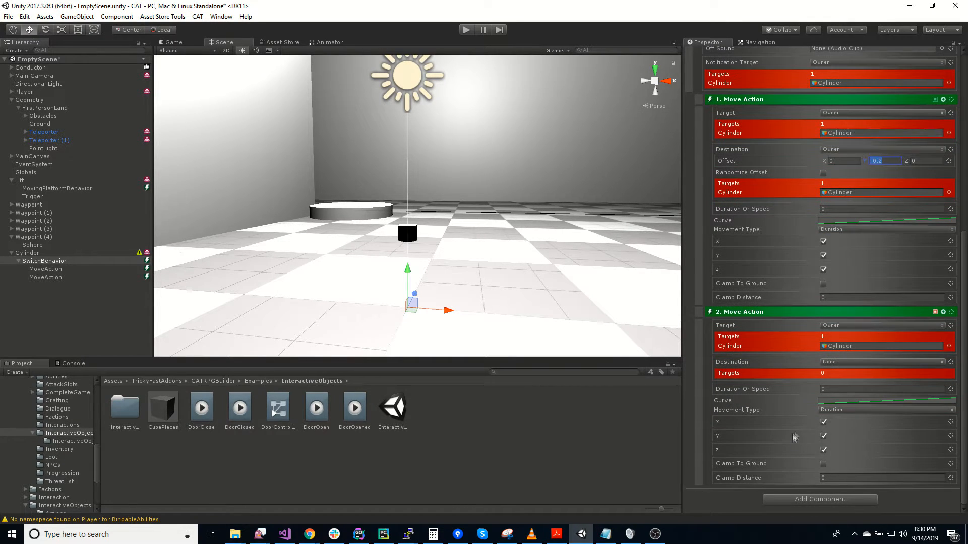
pyautogui.click(911, 368)
pyautogui.click(847, 393)
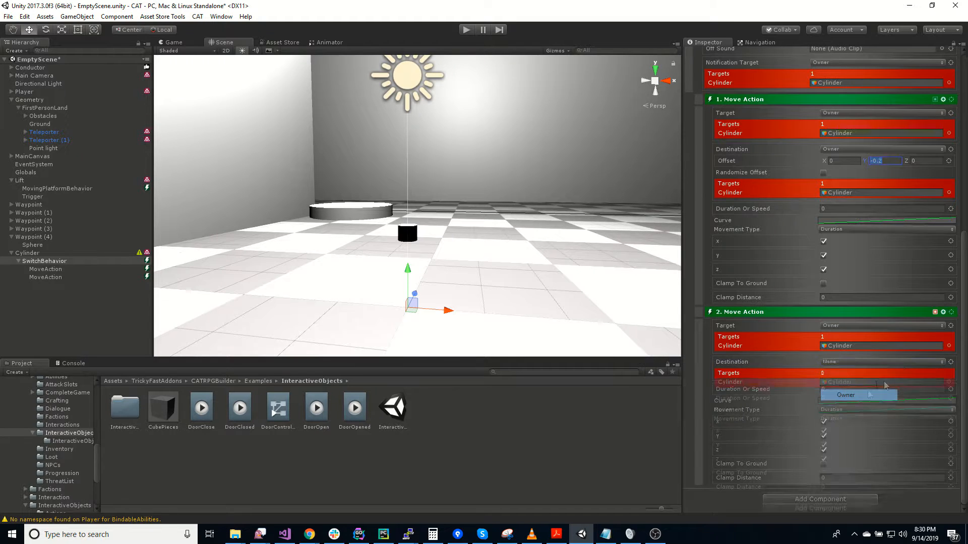
pyautogui.click(952, 362)
pyautogui.moveTo(922, 472)
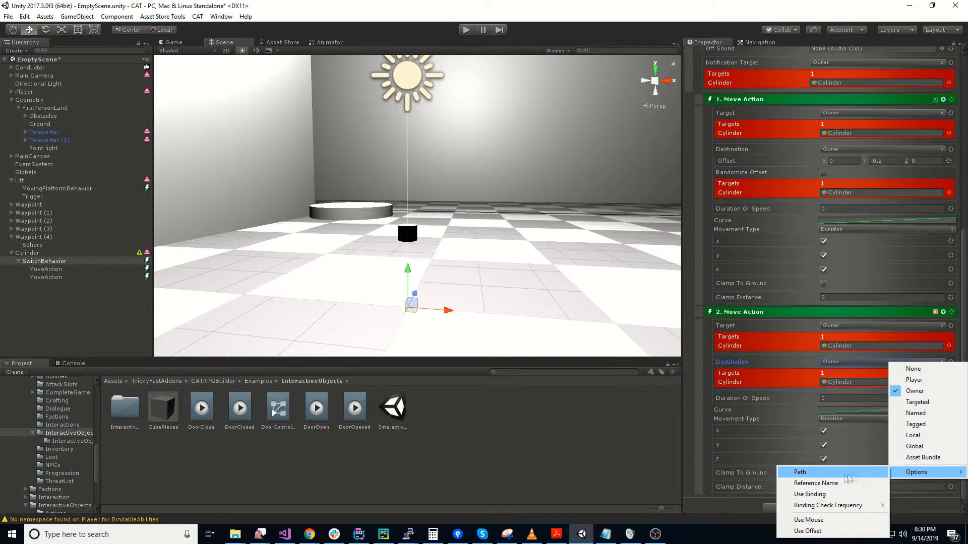
pyautogui.click(832, 531)
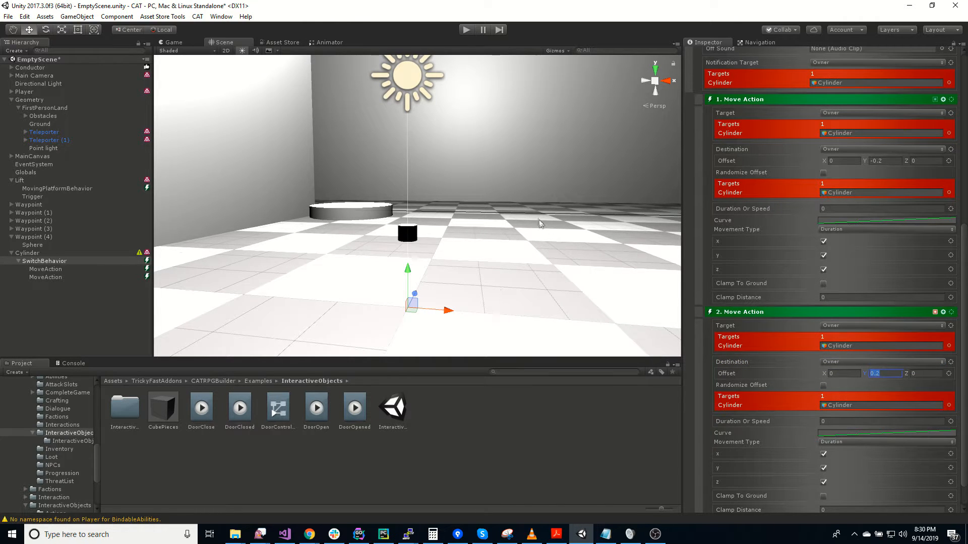
pyautogui.click(570, 210)
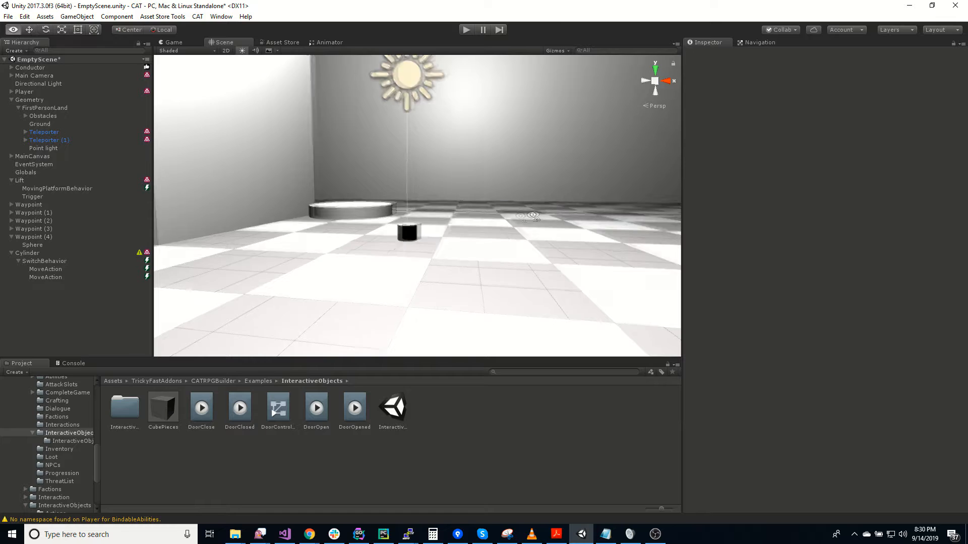
pyautogui.moveTo(540, 212); pyautogui.dragTo(467, 215, button='right')
pyautogui.click(48, 256)
pyautogui.moveTo(486, 252); pyautogui.dragTo(614, 254, button='right')
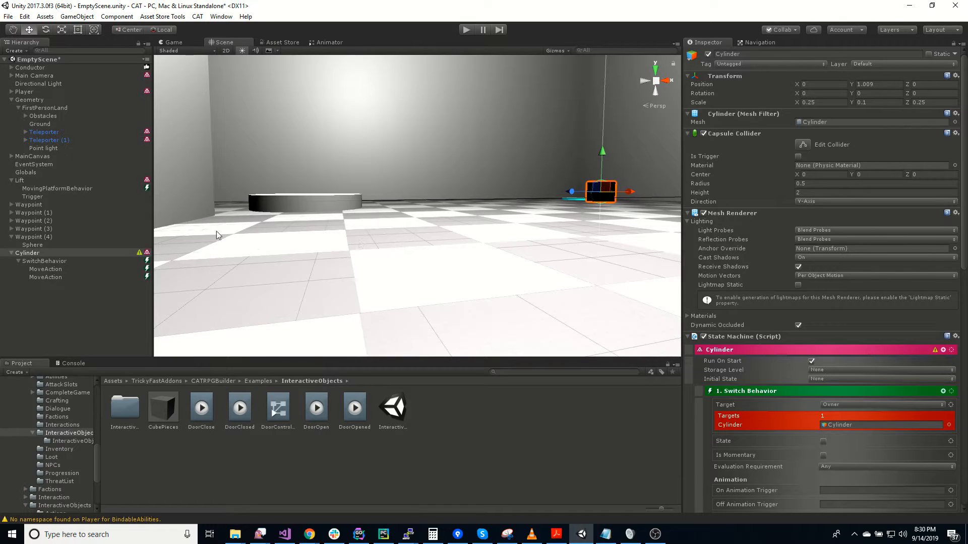
pyautogui.moveTo(354, 260); pyautogui.dragTo(335, 264, button='right')
# Add a Pause Moving Platform action as a child of the Cylinder's SwitchBehavior
pyautogui.click(61, 262)
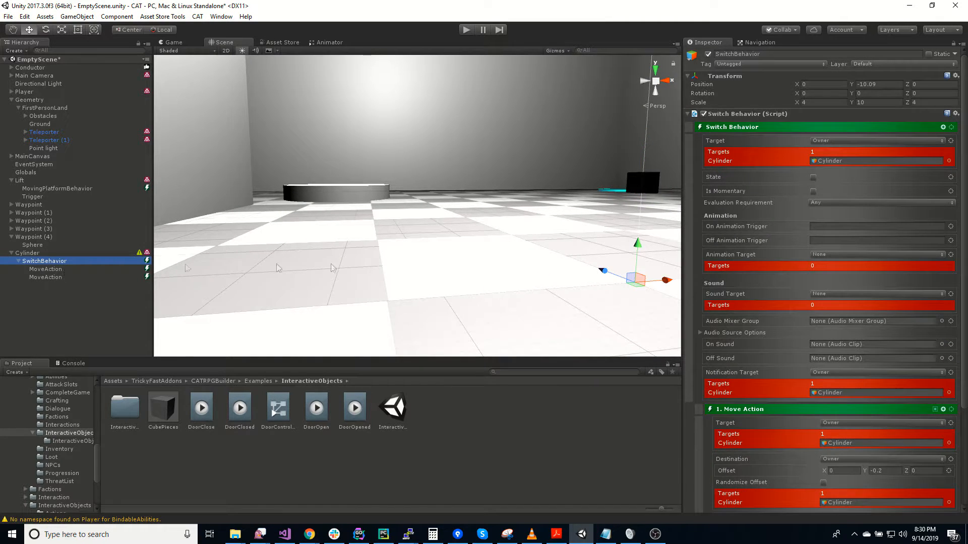
pyautogui.click(943, 127)
pyautogui.click(847, 157)
pyautogui.write('pau')
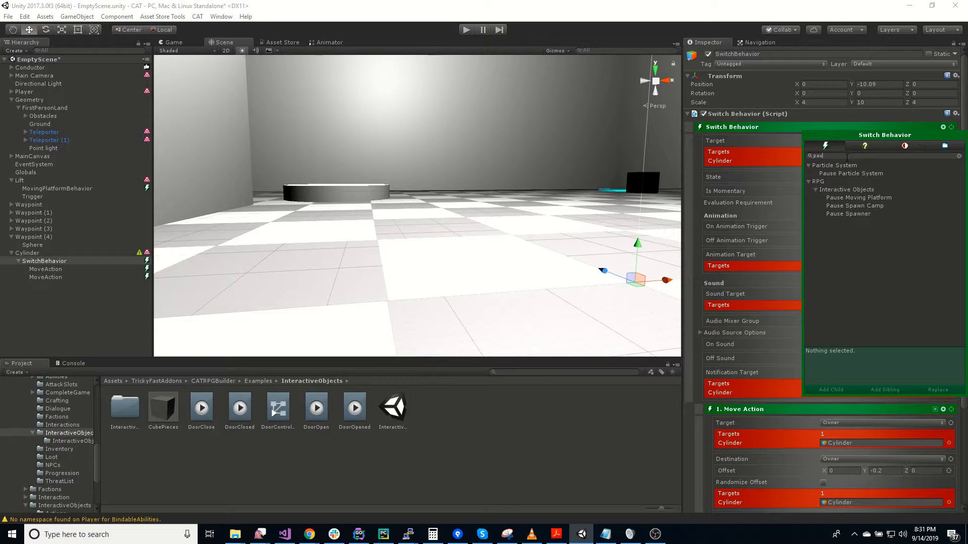
pyautogui.click(890, 198)
pyautogui.click(890, 199)
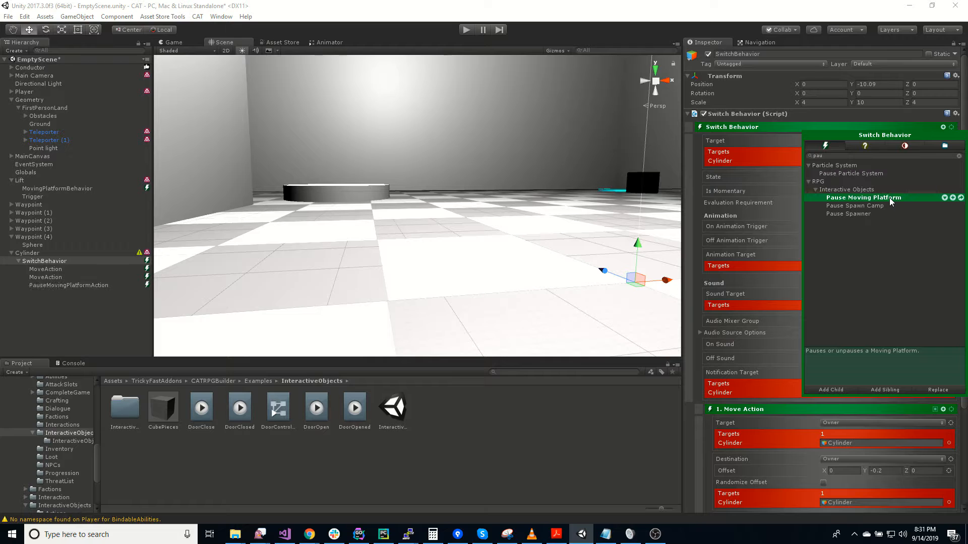
# Set the PauseMovingPlatformAction's target to the named object Lift and enable its Pause option
pyautogui.click(80, 285)
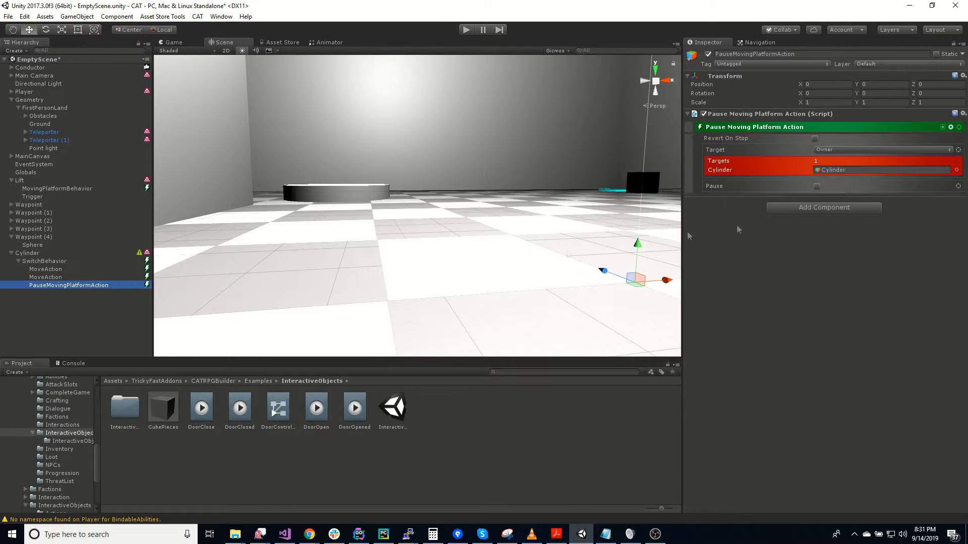
pyautogui.click(838, 149)
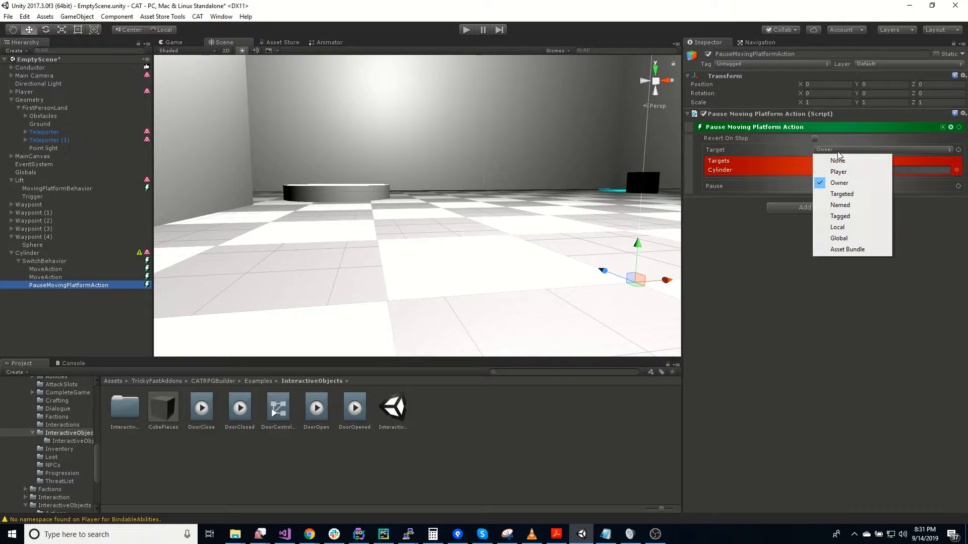
pyautogui.click(834, 204)
pyautogui.moveTo(19, 182); pyautogui.dragTo(831, 150)
pyautogui.click(817, 186)
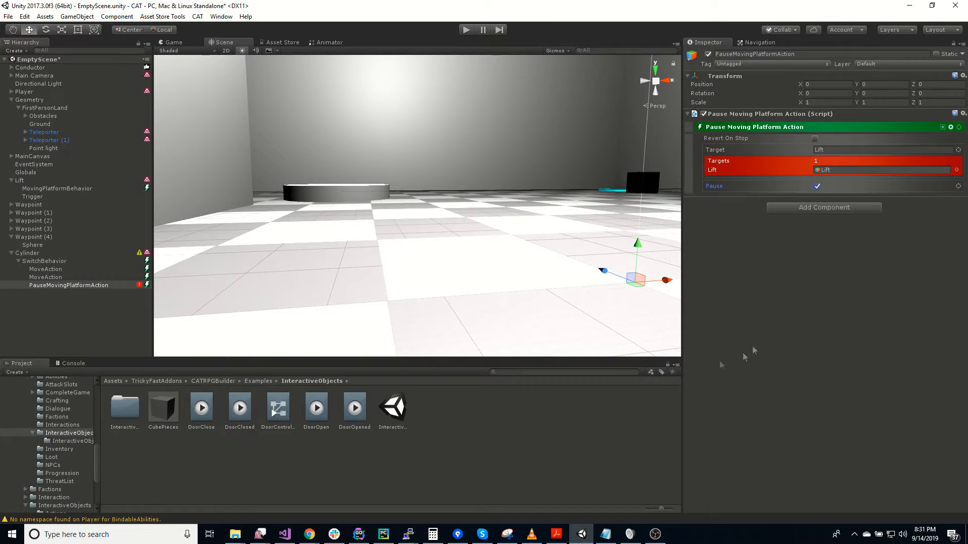
# Add an RPG Switch Interaction to the Cylinder
pyautogui.click(50, 257)
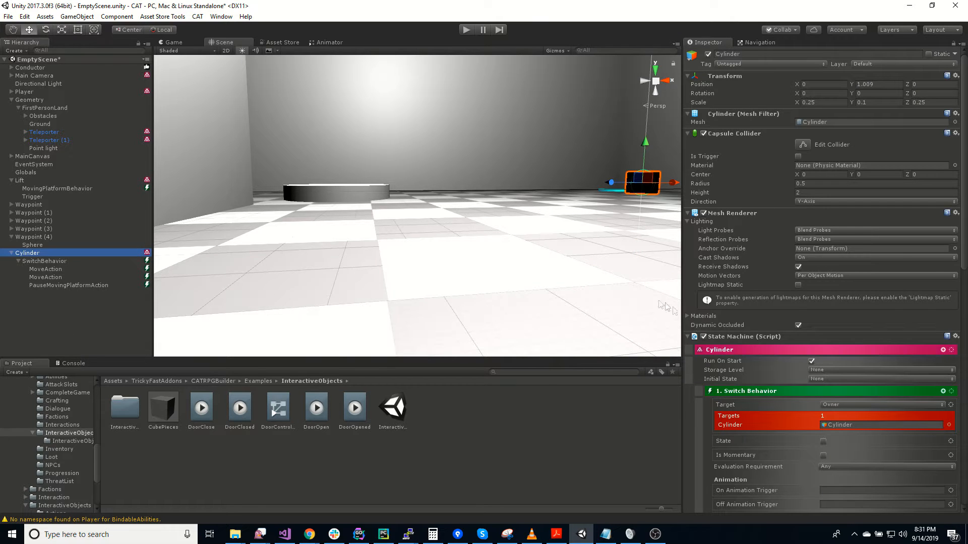
pyautogui.scroll(-2, 674, 333)
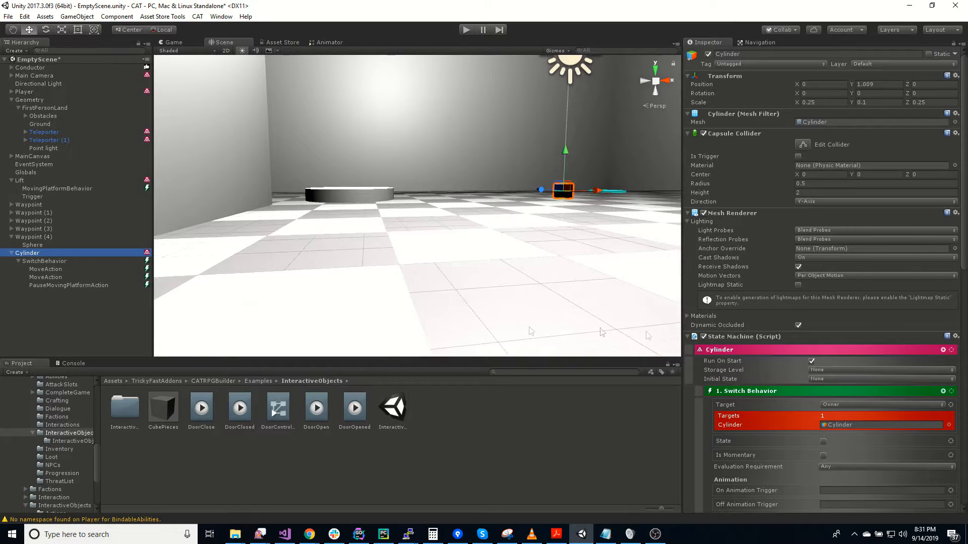
pyautogui.rightClick(64, 259)
pyautogui.moveTo(112, 362)
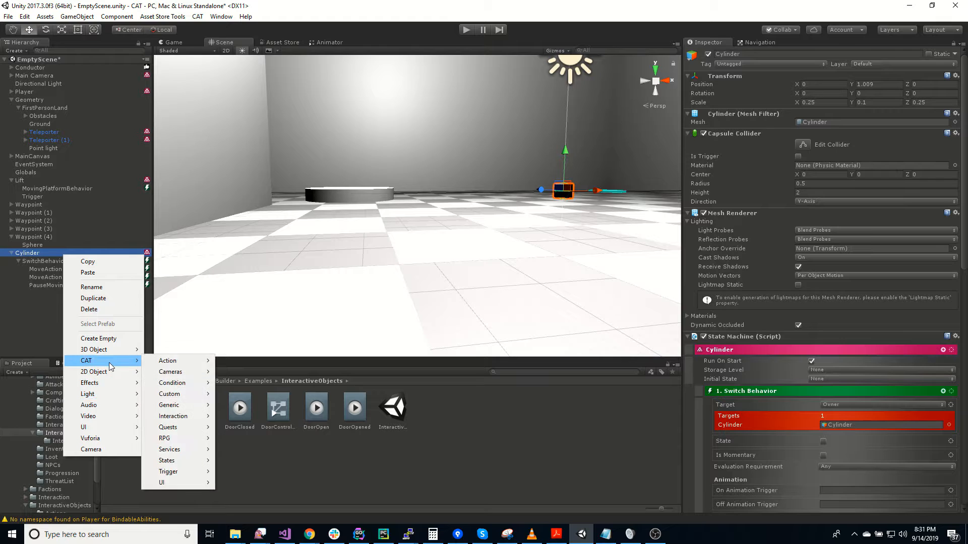
pyautogui.moveTo(184, 439)
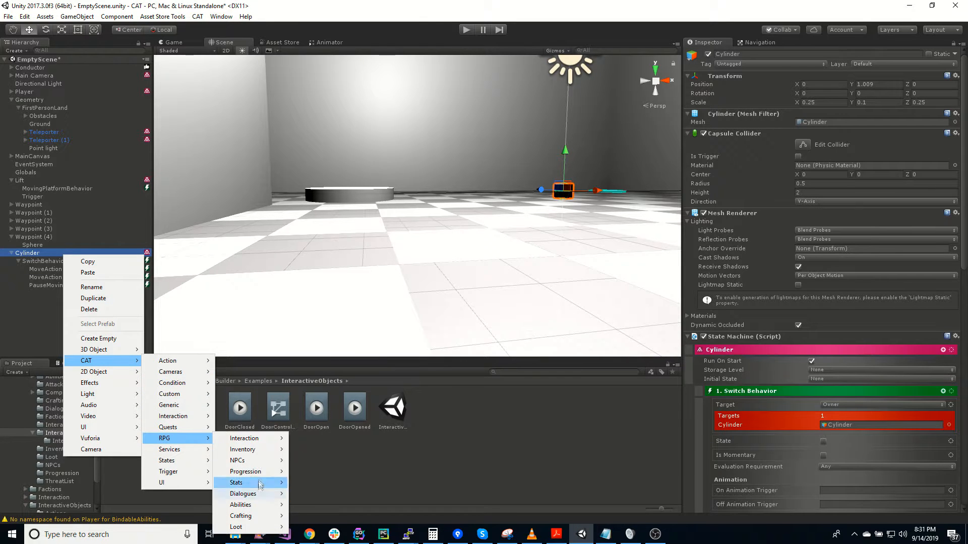
pyautogui.moveTo(256, 444)
pyautogui.click(327, 483)
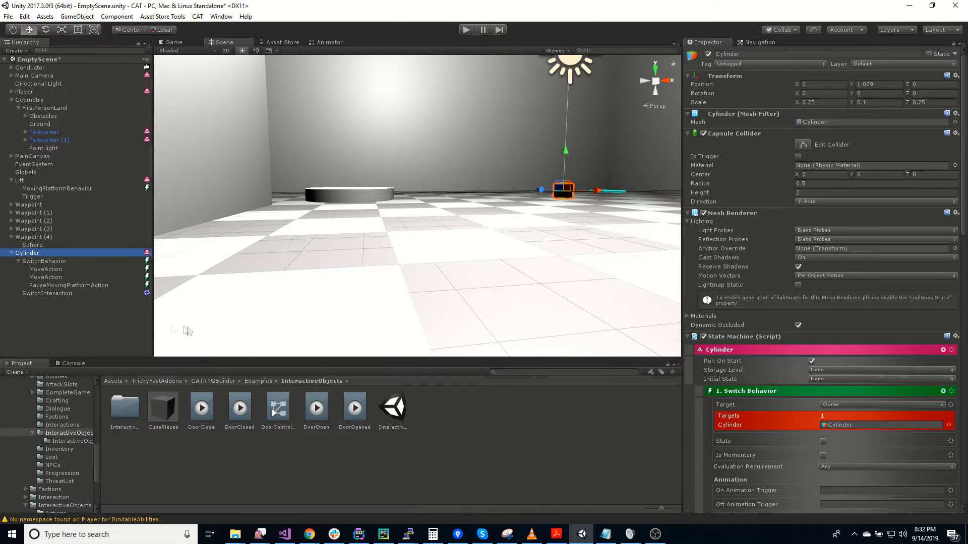
# Review the SwitchInteraction's settings and enable Revert On Stop for the PauseMovingPlatformAction
pyautogui.click(59, 295)
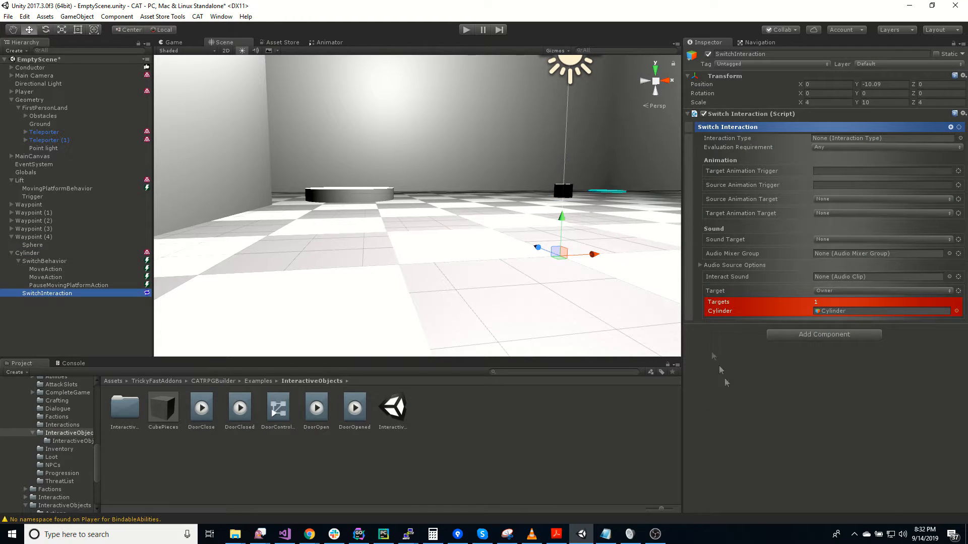
pyautogui.press('Up')
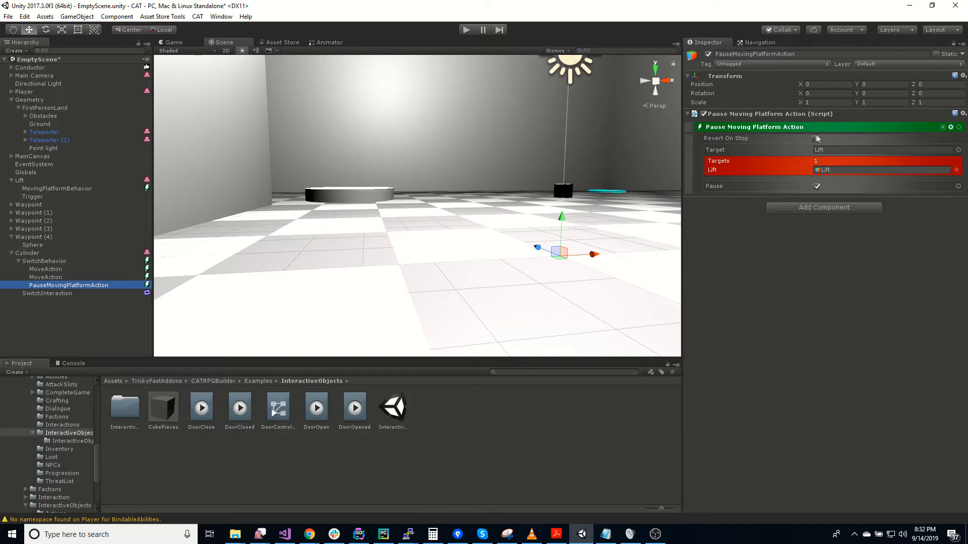
pyautogui.click(815, 138)
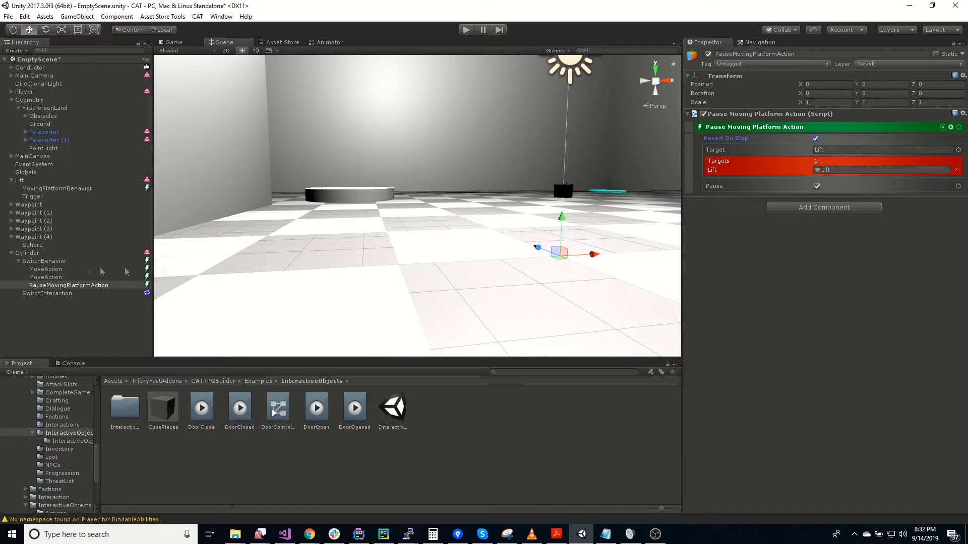
# Set the Duration Or Speed of both Move Actions under SwitchBehavior to 0.25
pyautogui.click(50, 269)
pyautogui.click(732, 236)
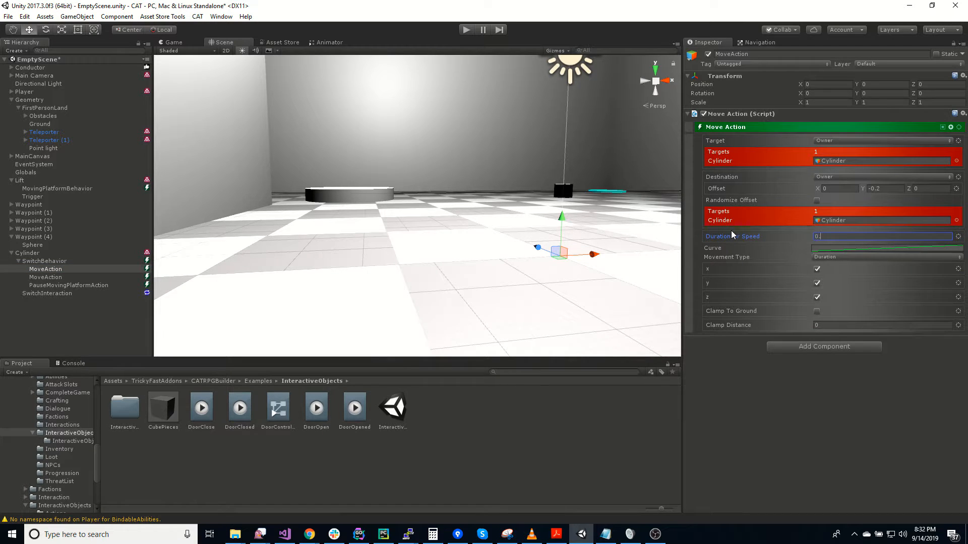
pyautogui.click(70, 277)
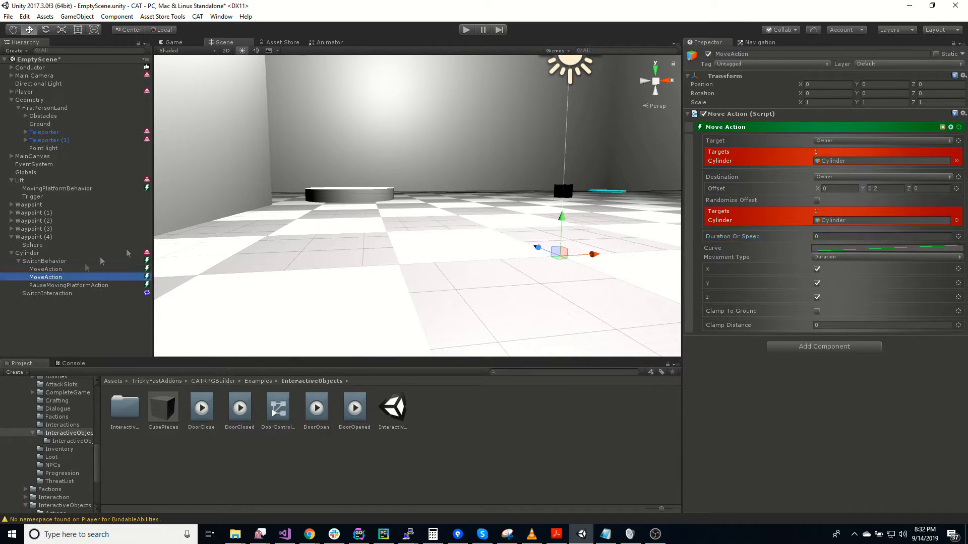
pyautogui.click(746, 234)
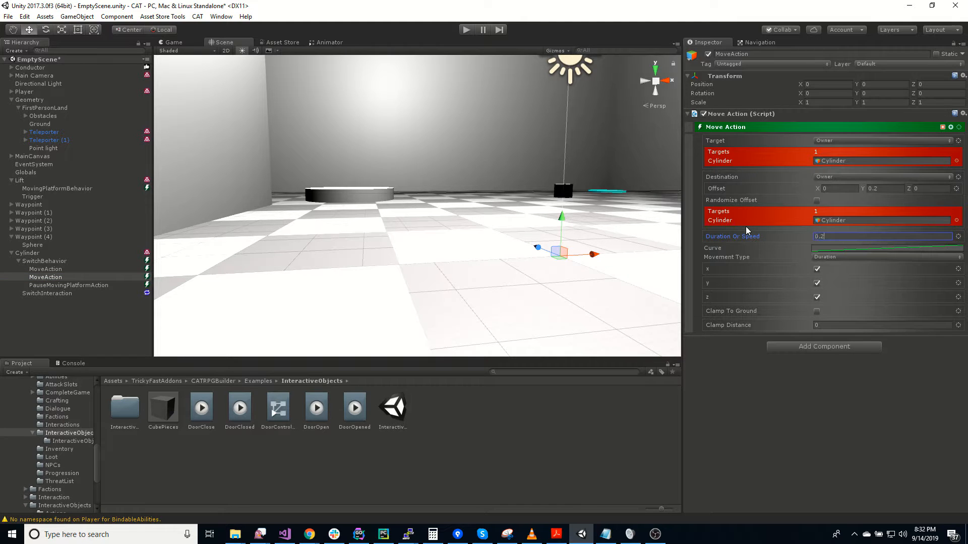
# Play-test the scene by walking up to the cylinder button and toggling it repeatedly while watching the moving lift
pyautogui.click(466, 30)
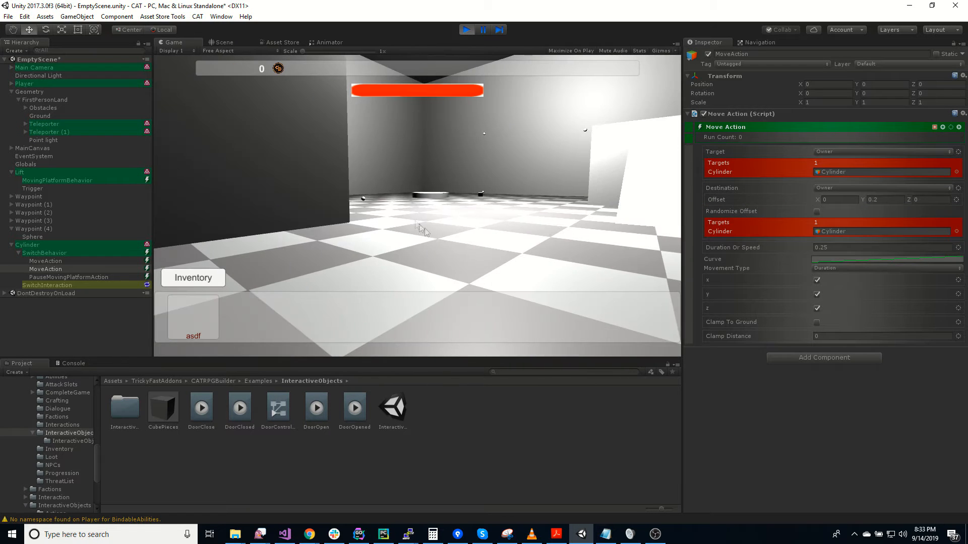
pyautogui.press('w')
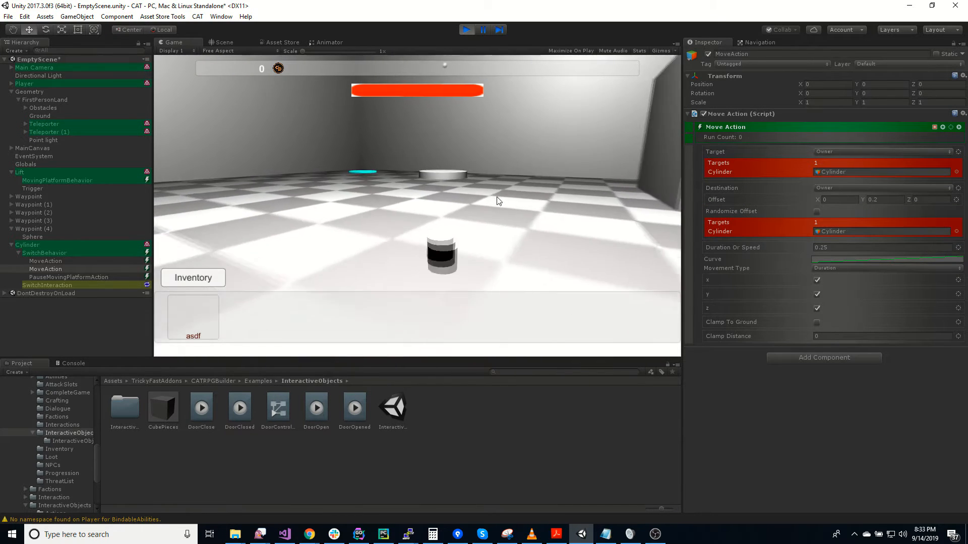
pyautogui.press('w')
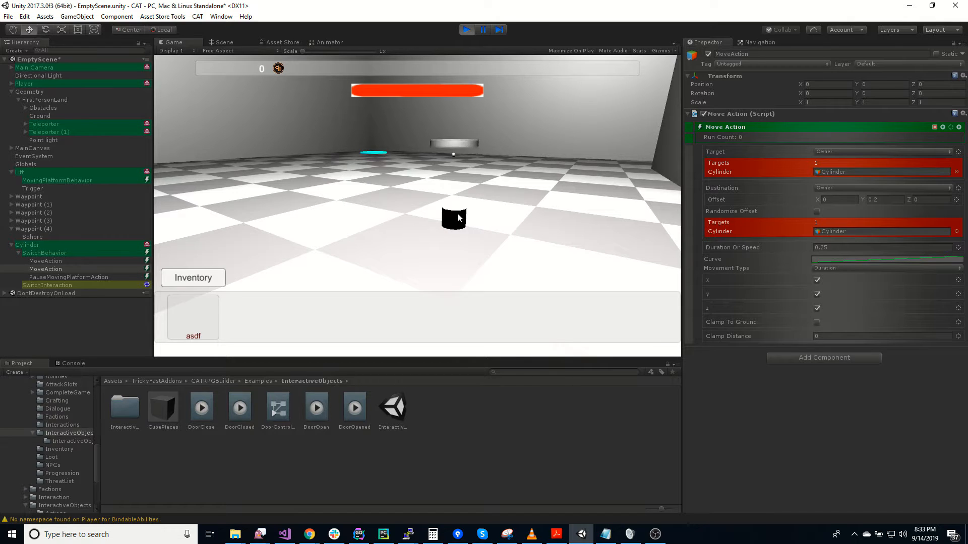
pyautogui.click(457, 217)
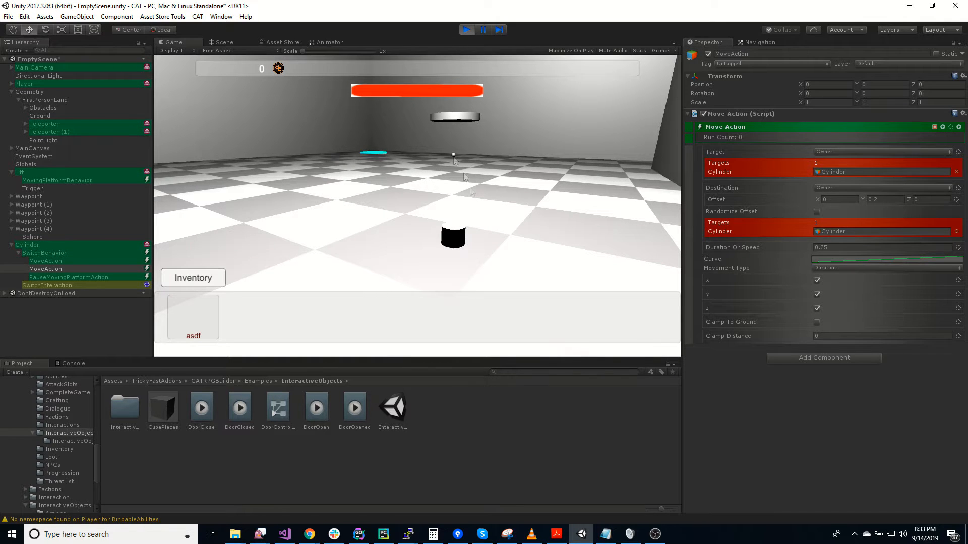
pyautogui.moveTo(554, 176)
pyautogui.mouseDown(button='right')
pyautogui.moveTo(557, 143)
pyautogui.moveTo(552, 165)
pyautogui.mouseUp(button='right')
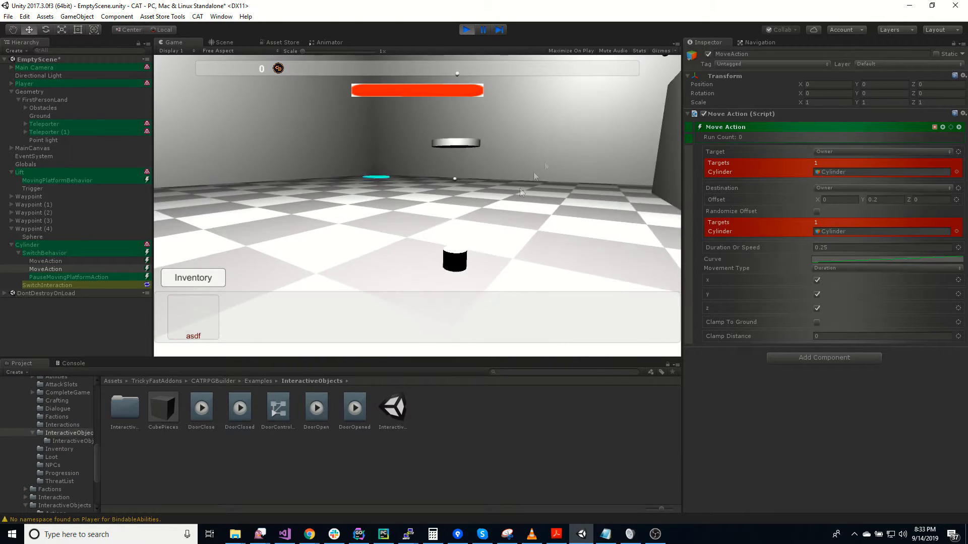
pyautogui.click(460, 258)
pyautogui.moveTo(520, 219); pyautogui.dragTo(528, 126, button='right')
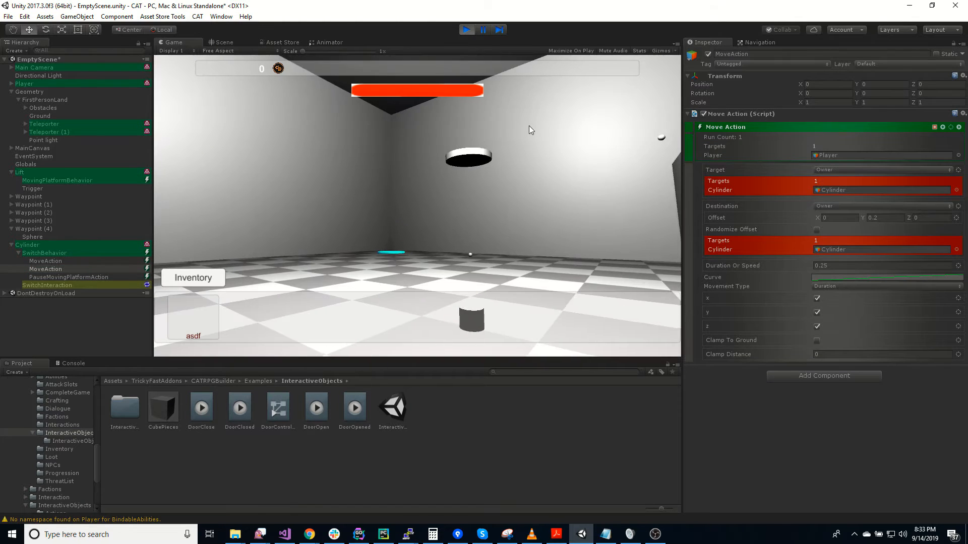
pyautogui.moveTo(505, 246); pyautogui.dragTo(641, 233, button='right')
pyautogui.click(473, 273)
pyautogui.click(383, 285)
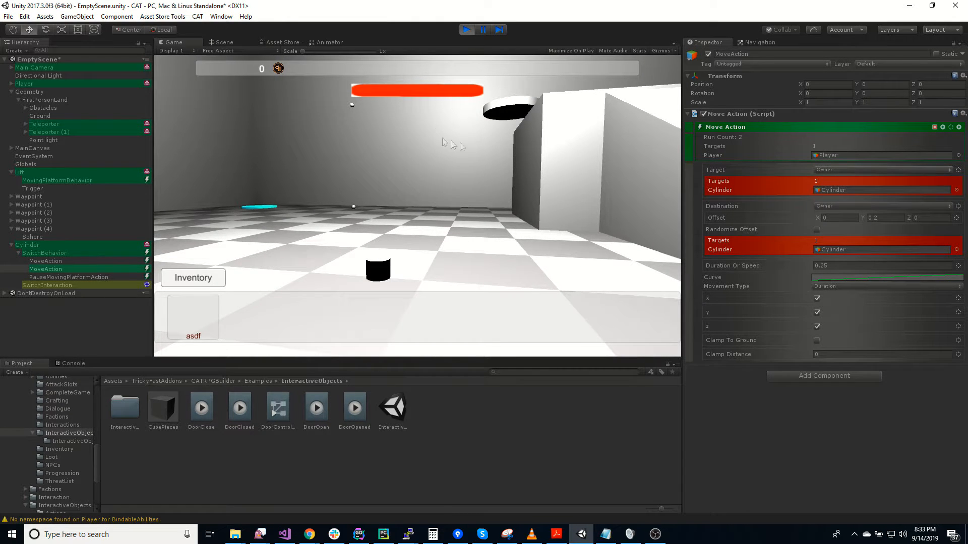
pyautogui.moveTo(454, 195); pyautogui.dragTo(212, 164, button='right')
pyautogui.press('s')
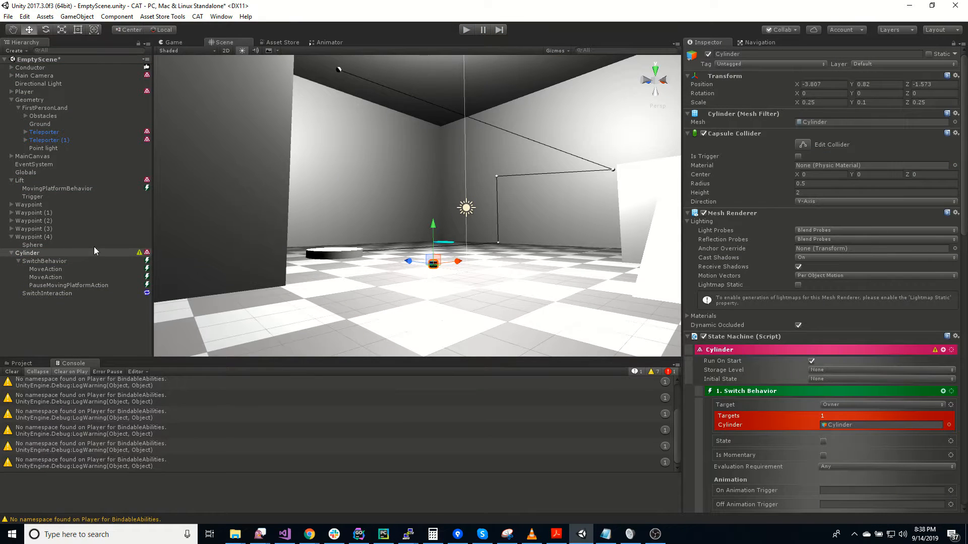
# Set the Lift's Moving Platform Behavior to the Stop collision behavior, turn off Paused, and run the scene
pyautogui.click(19, 180)
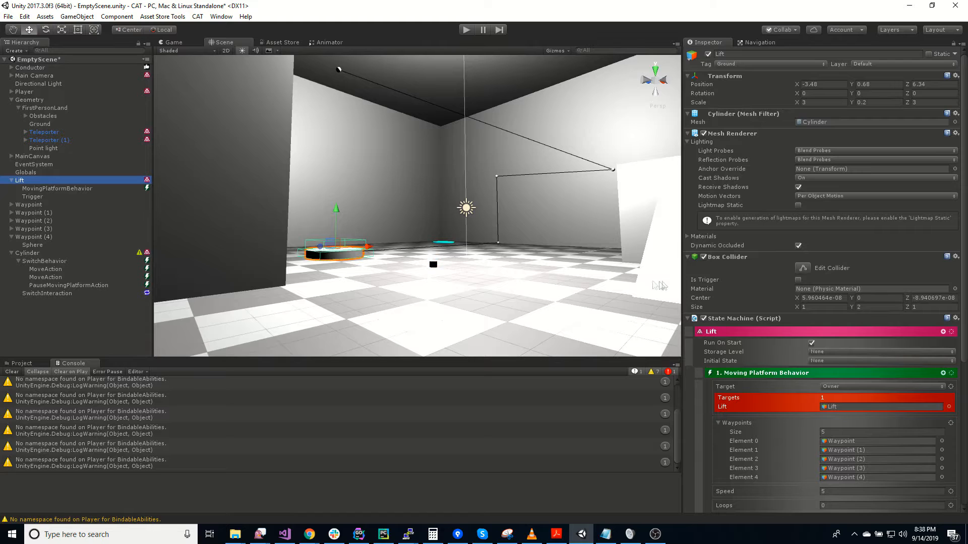
pyautogui.scroll(-2, 774, 343)
pyautogui.click(53, 189)
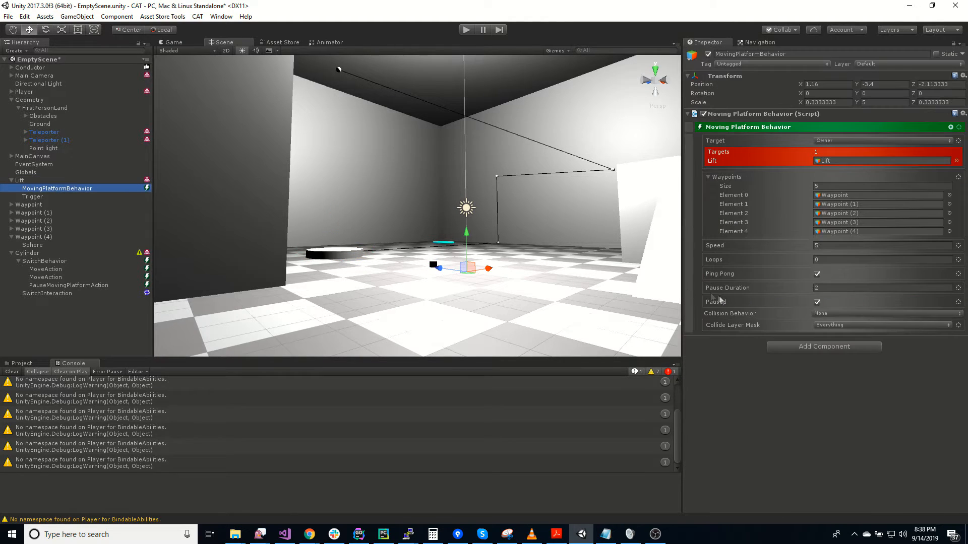
pyautogui.click(844, 314)
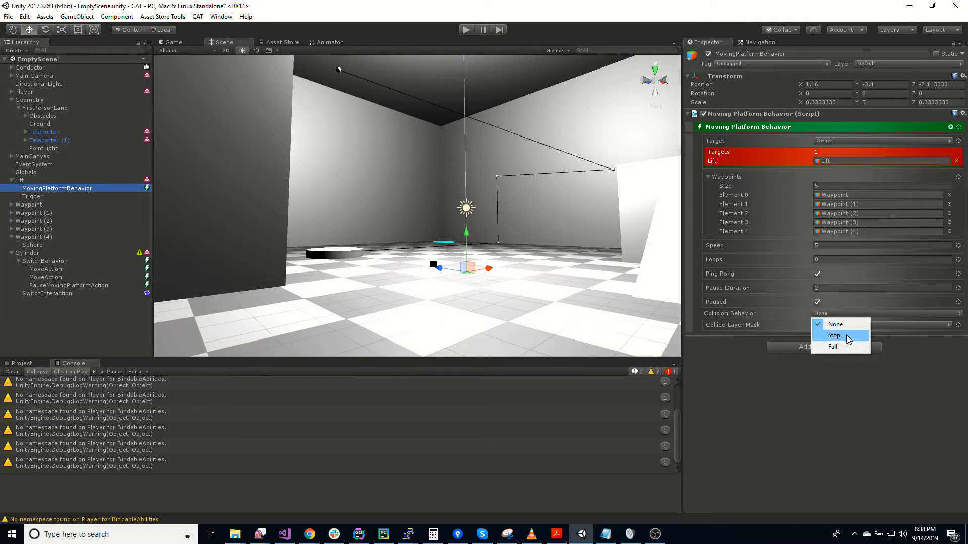
pyautogui.click(848, 335)
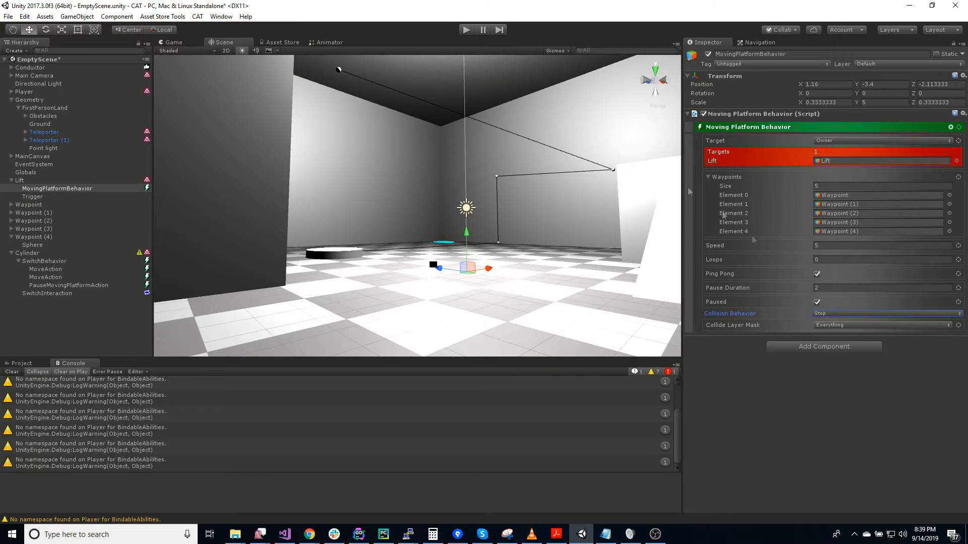
pyautogui.click(817, 302)
pyautogui.click(464, 30)
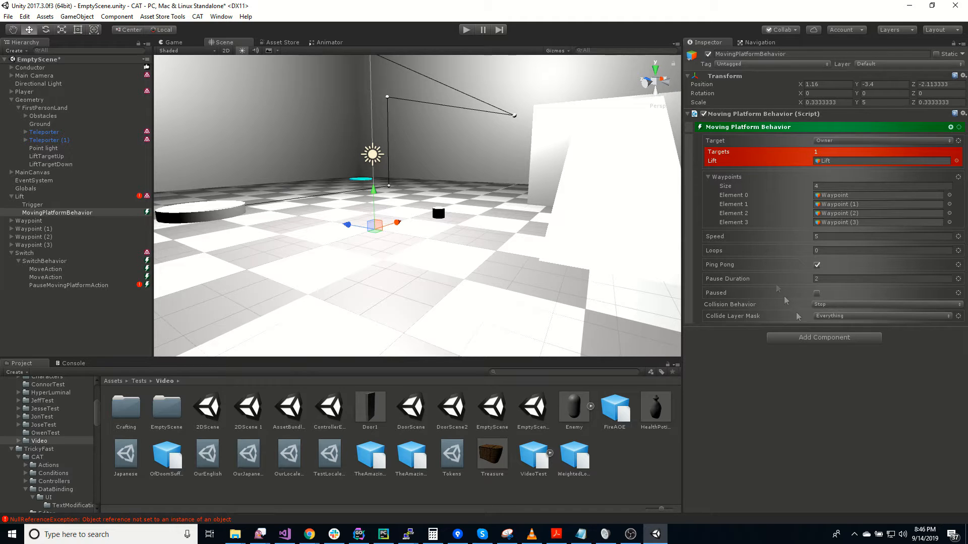
# Change the Moving Platform Behavior's Collision Behavior to Fall and run the scene
pyautogui.click(836, 305)
pyautogui.click(836, 337)
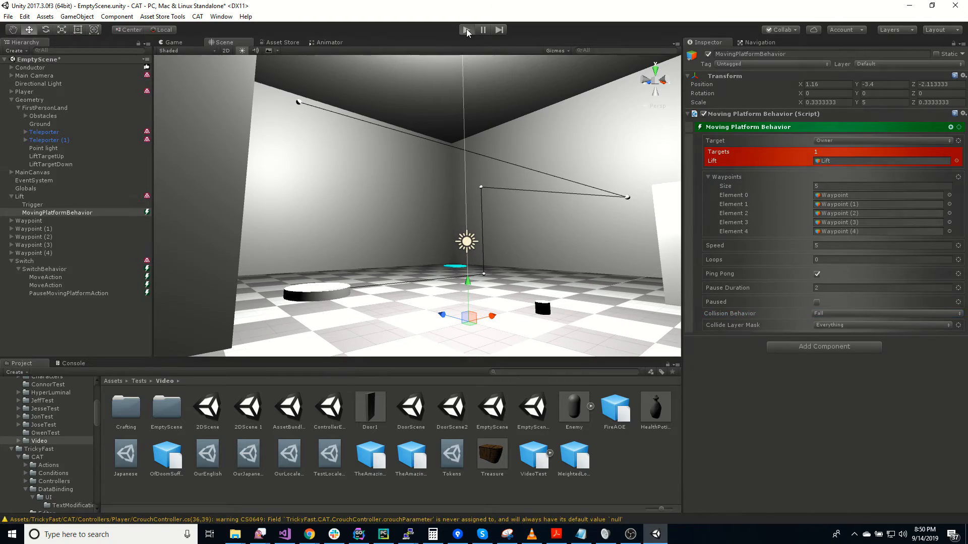
pyautogui.click(467, 31)
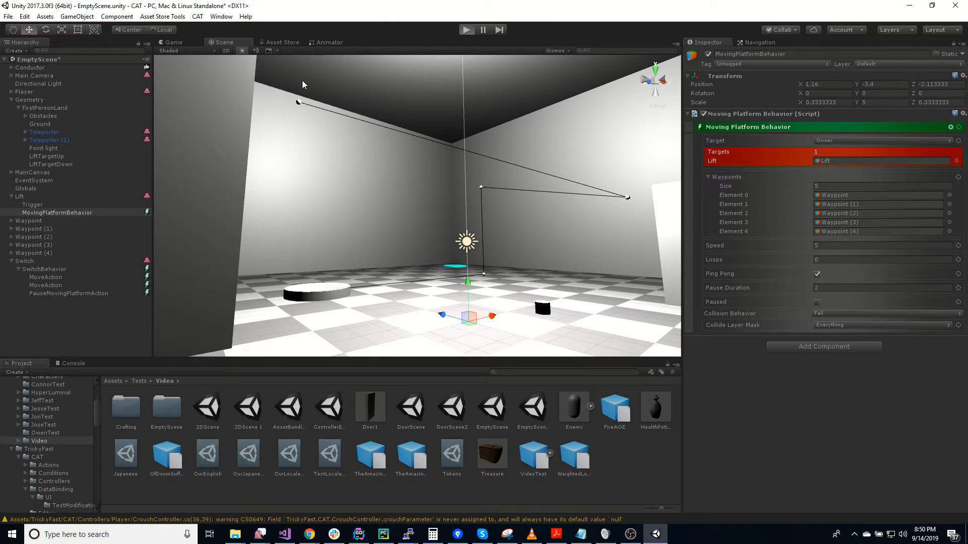
# Move the player around the lift's path to test the Fall collision behavior, and end play mode
pyautogui.moveTo(390, 243); pyautogui.dragTo(517, 243, button='right')
pyautogui.press('w')
pyautogui.press('w')
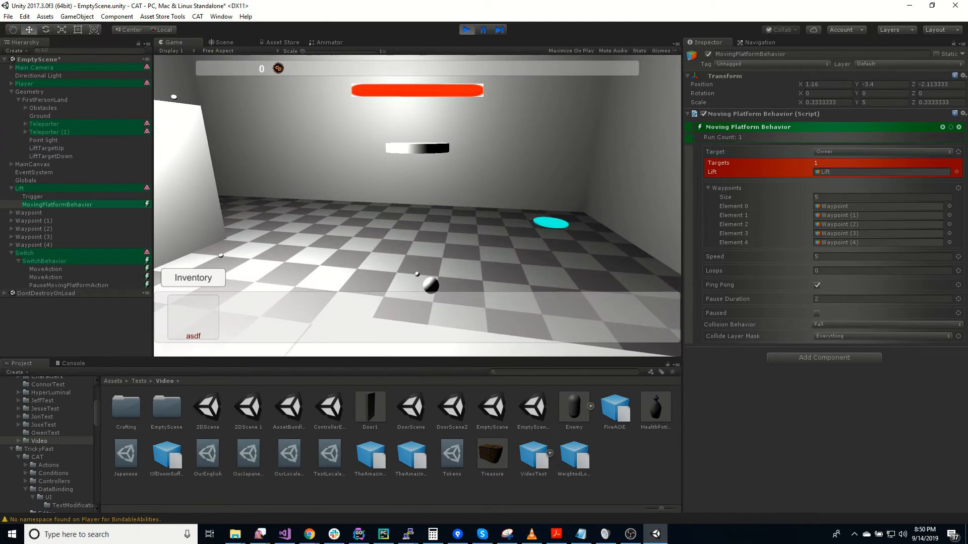
pyautogui.press('d')
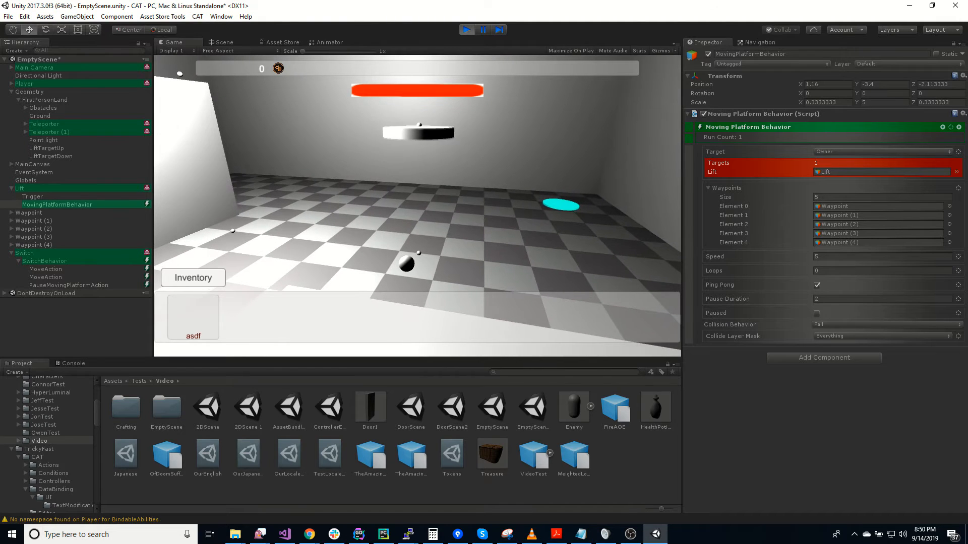
pyautogui.press('w')
pyautogui.press('w')
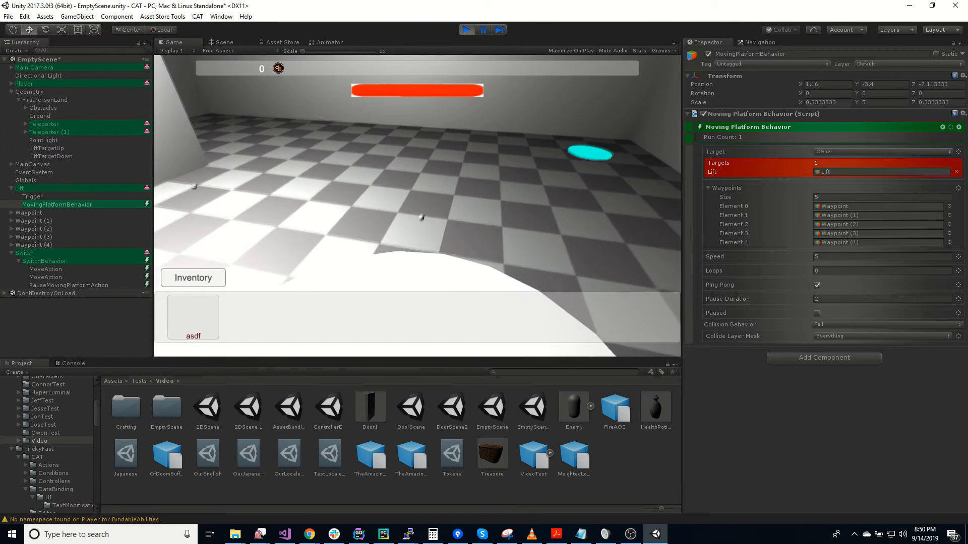
pyautogui.press('Escape')
pyautogui.press('w')
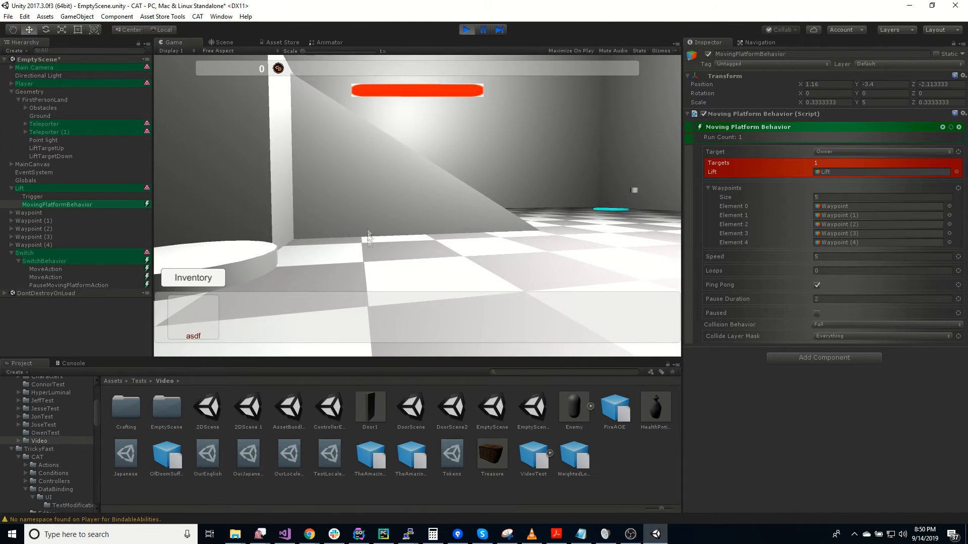
pyautogui.press('s')
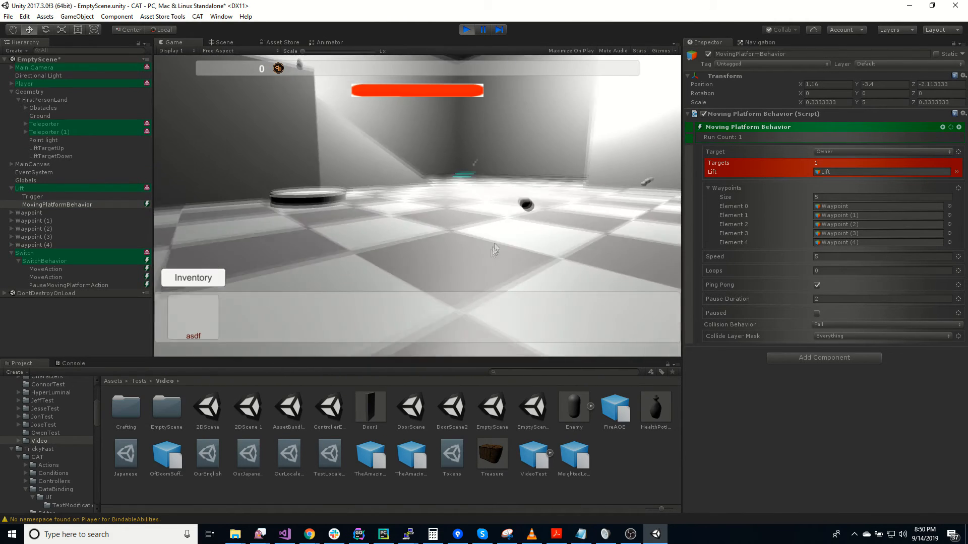
pyautogui.hotkey('ctrl', 'p')
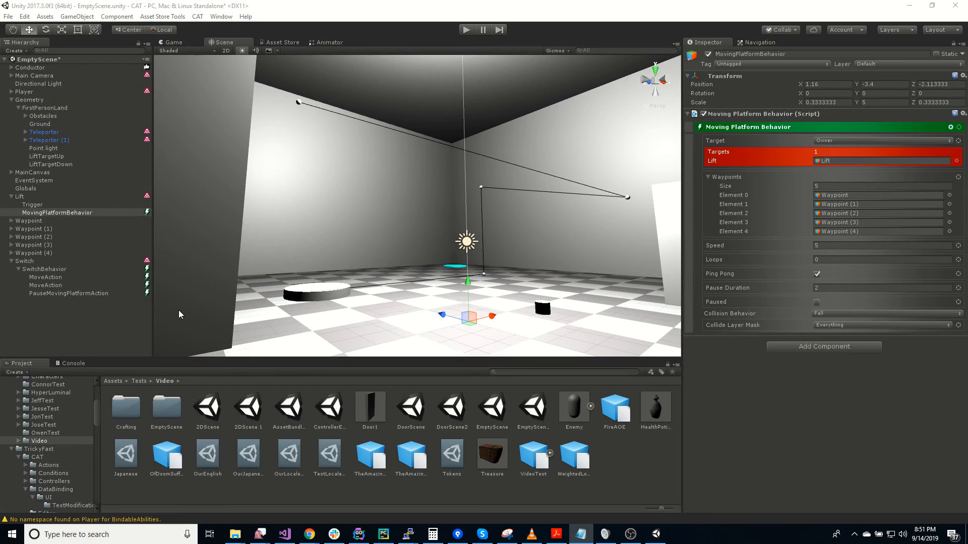